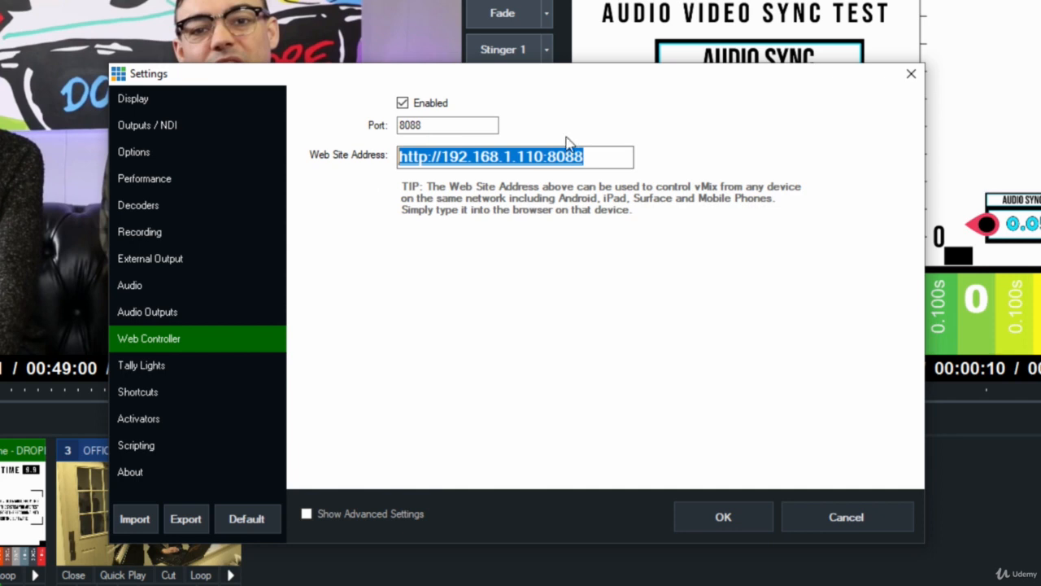
# - Select the web controller's site address and view its shortcuts and controller pages in the browser
pyautogui.moveTo(582, 156); pyautogui.dragTo(374, 168)
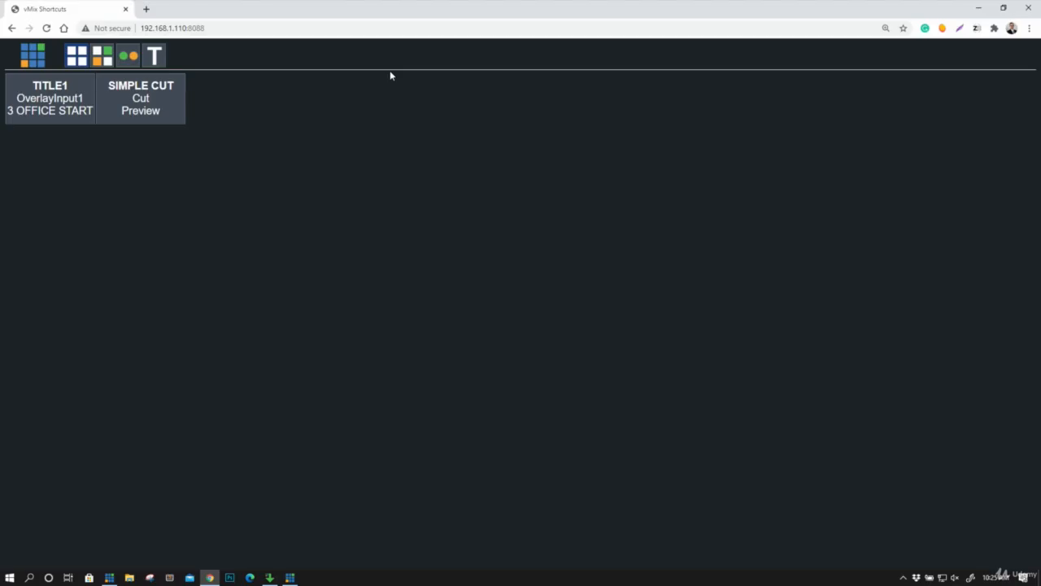
pyautogui.click(79, 57)
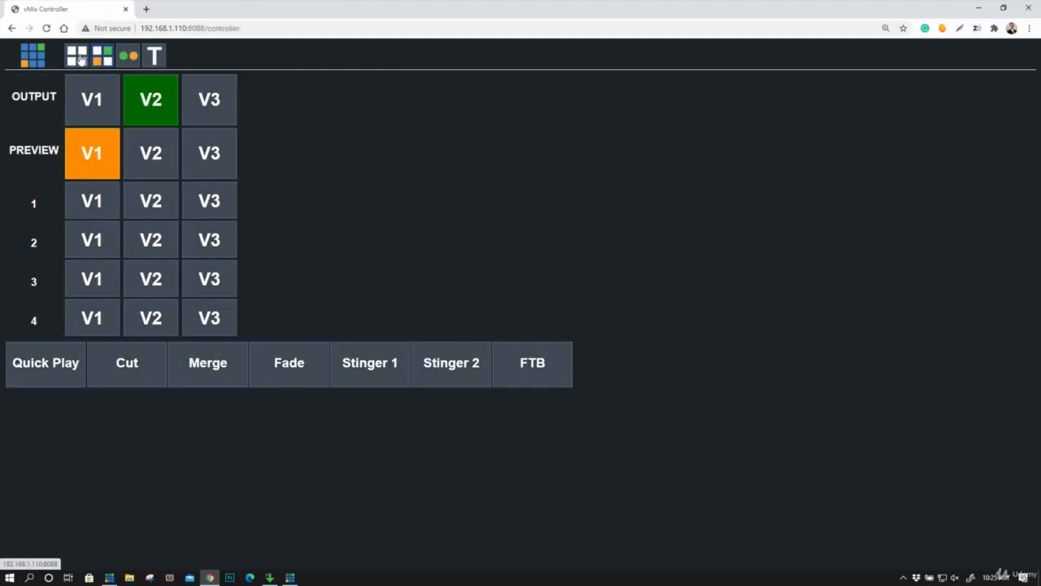
pyautogui.click(80, 59)
pyautogui.click(103, 60)
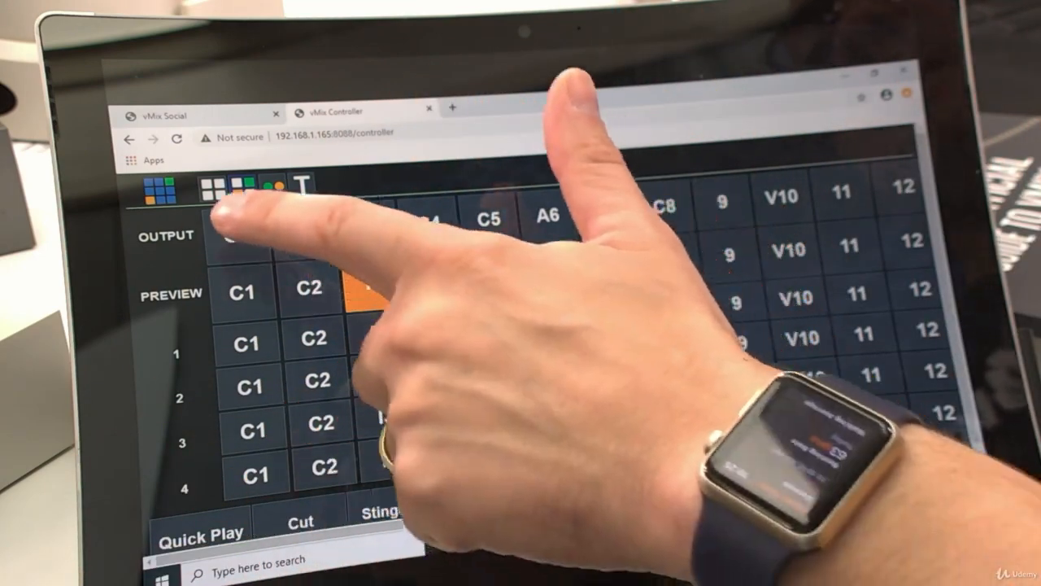
pyautogui.click(213, 189)
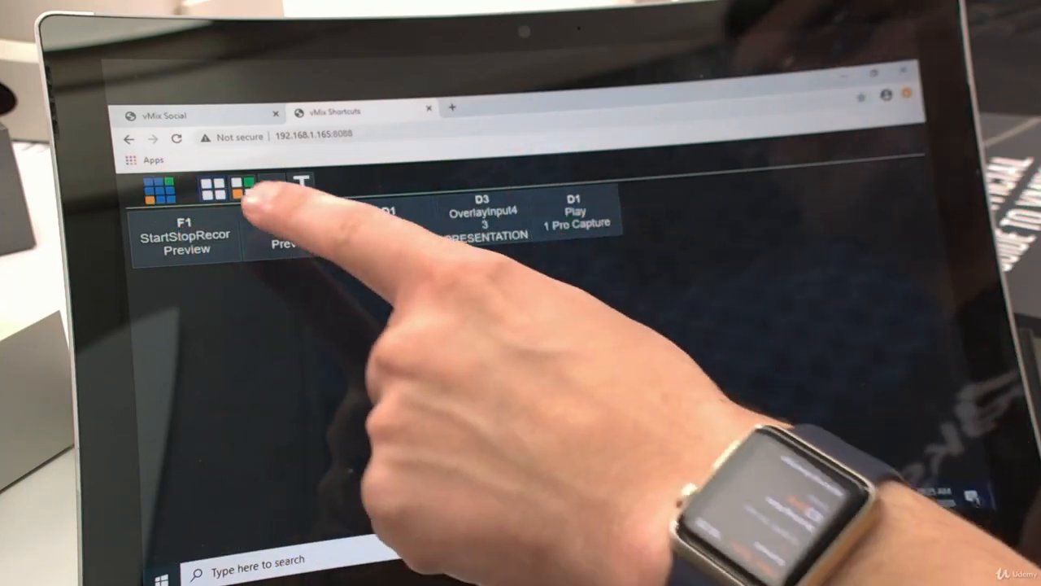
pyautogui.click(242, 188)
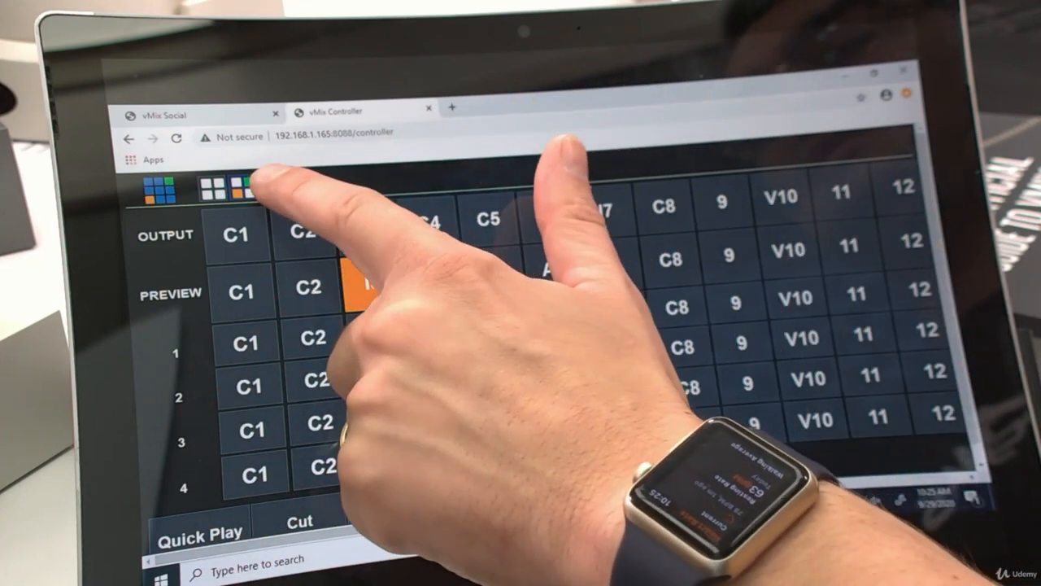
pyautogui.click(273, 186)
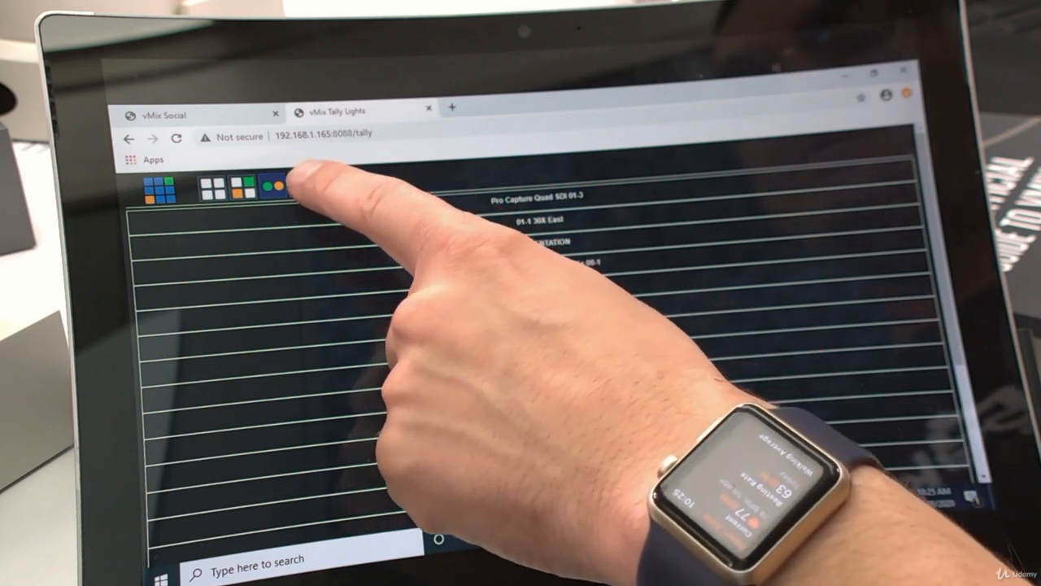
pyautogui.click(301, 185)
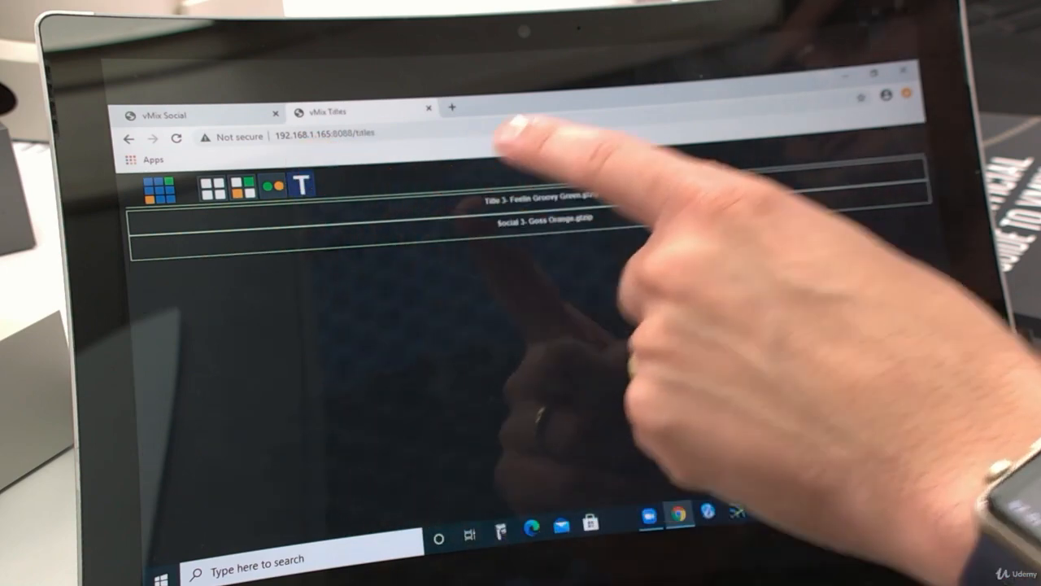
pyautogui.click(540, 199)
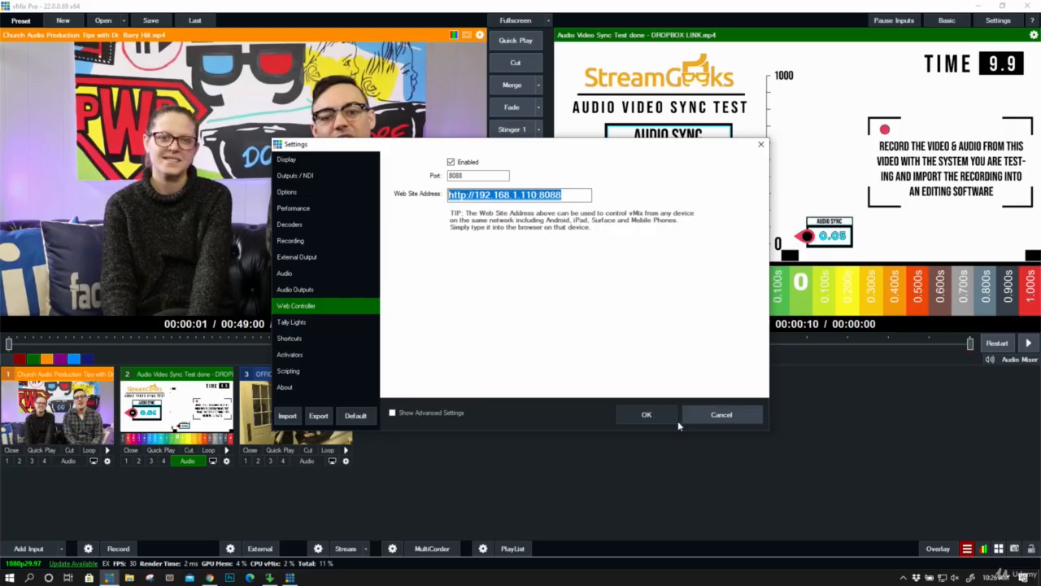
# - Close the settings and launch the web controller in the browser from the Shortcuts window
pyautogui.click(775, 372)
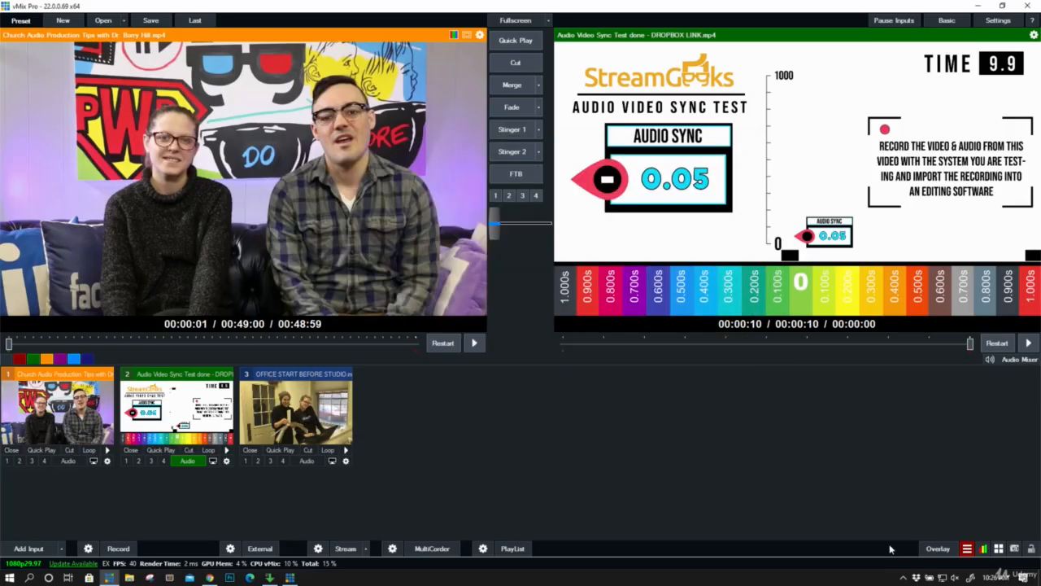
pyautogui.click(998, 549)
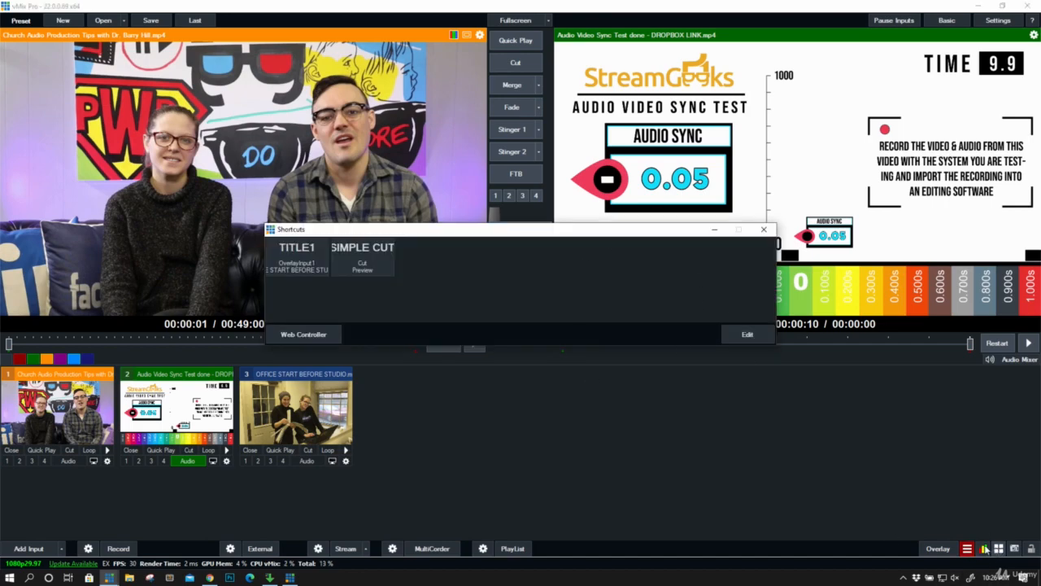
pyautogui.click(313, 335)
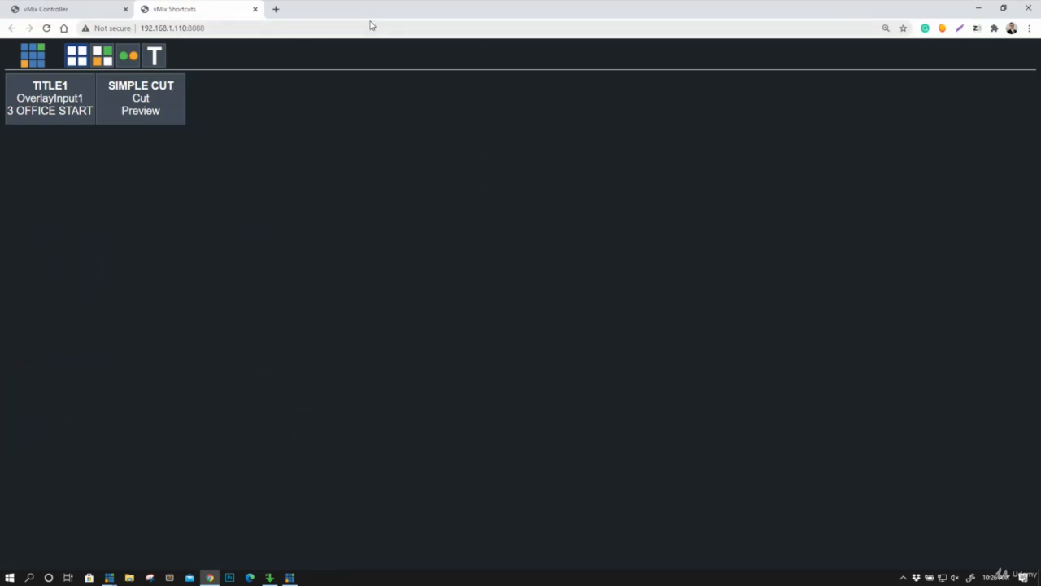
# - Shrink the browser window with the web controller and place it over vMix between the preview and output views
pyautogui.moveTo(379, 12); pyautogui.dragTo(405, 101)
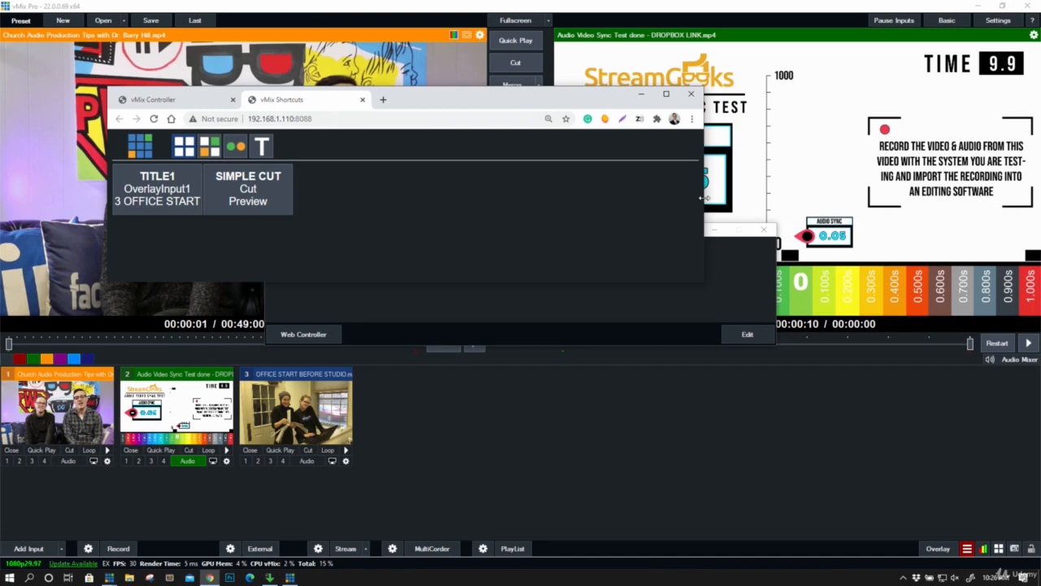
pyautogui.moveTo(701, 197); pyautogui.dragTo(346, 186)
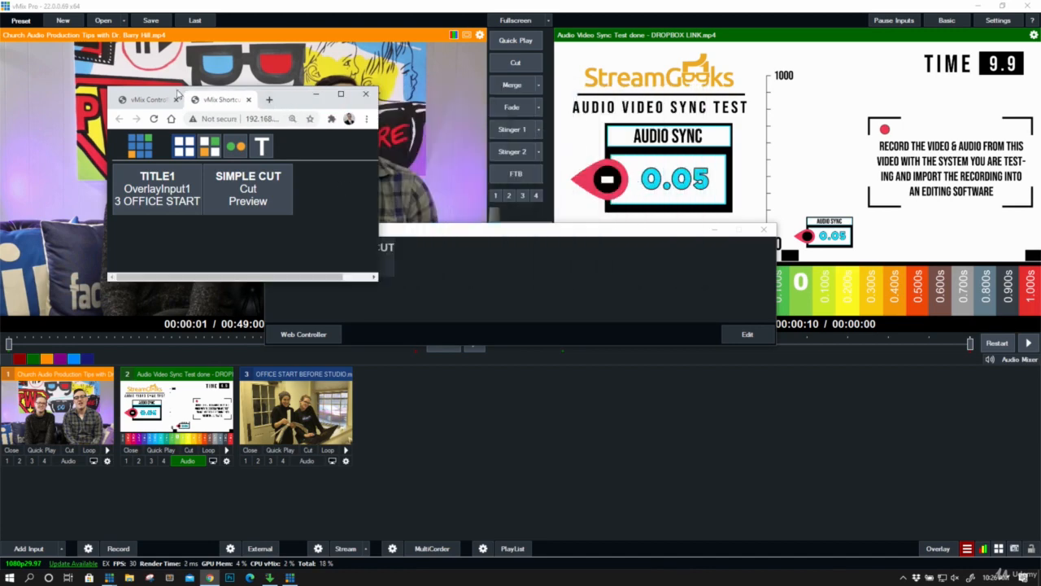
pyautogui.moveTo(178, 94); pyautogui.dragTo(358, 185)
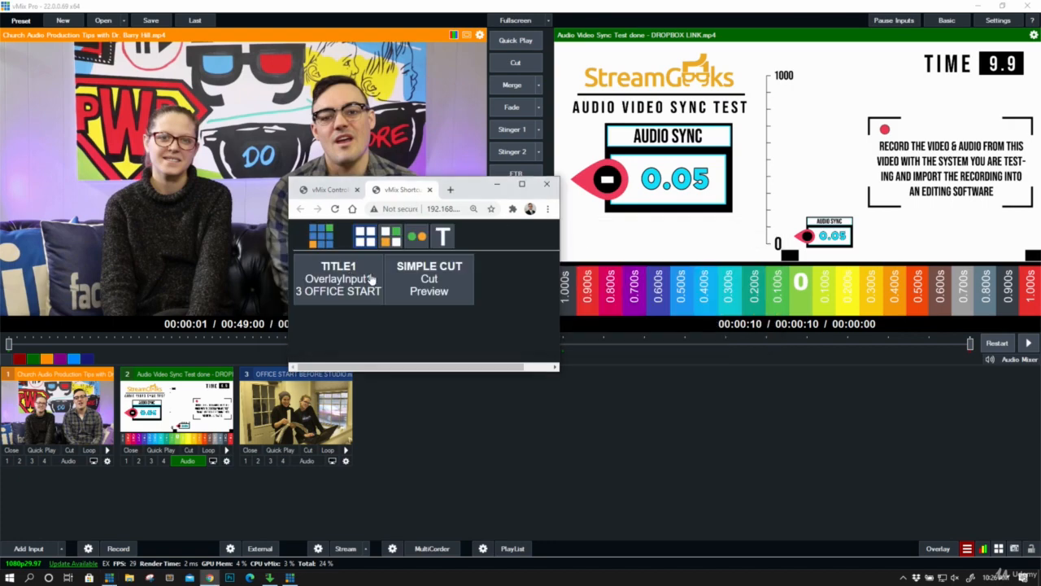
# - Trigger the SIMPLE CUT shortcut from the web controller four times, and widen the browser window slightly
pyautogui.click(433, 284)
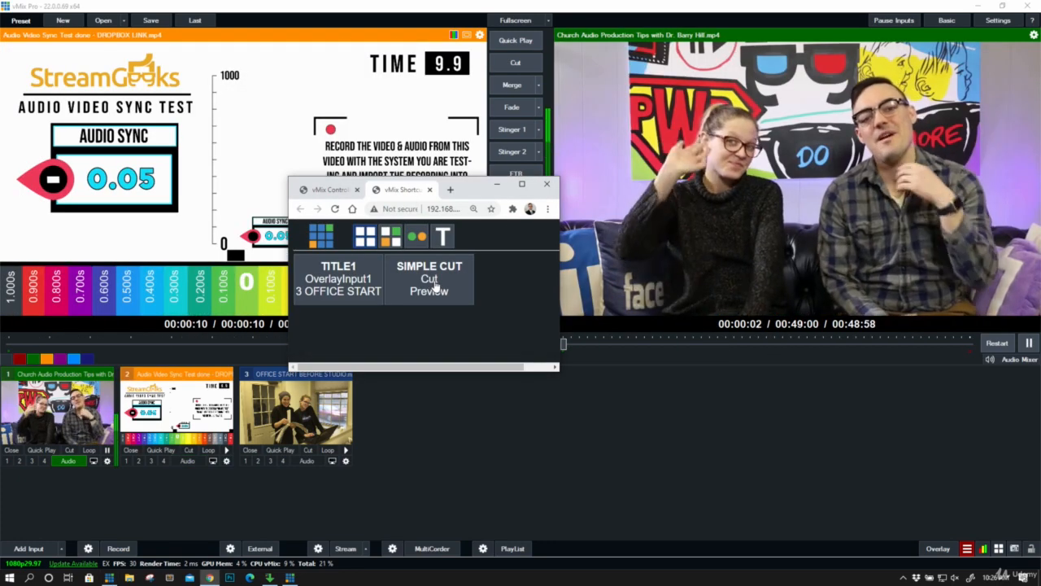
pyautogui.click(434, 285)
pyautogui.click(433, 285)
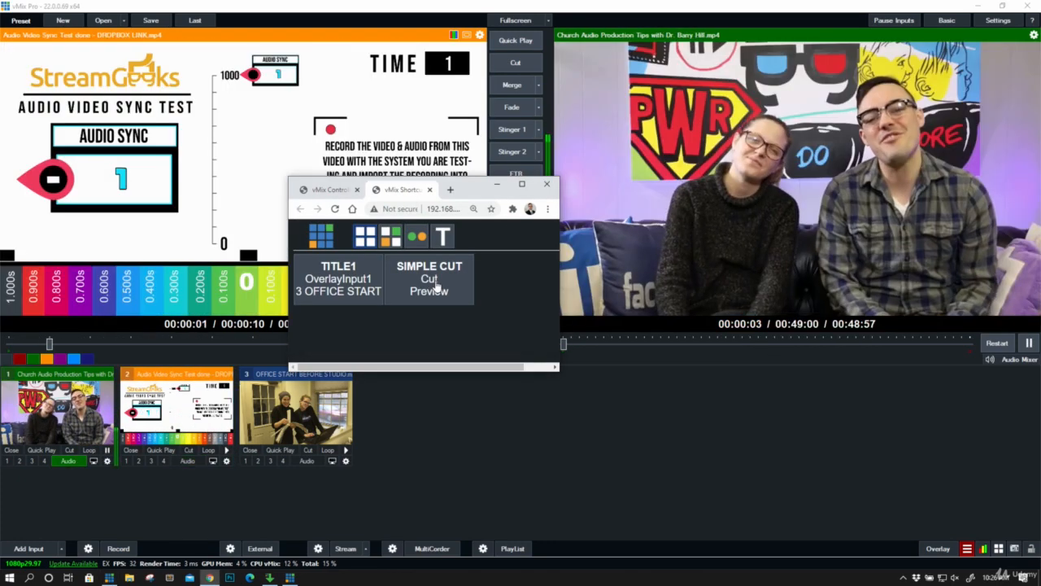
pyautogui.click(434, 285)
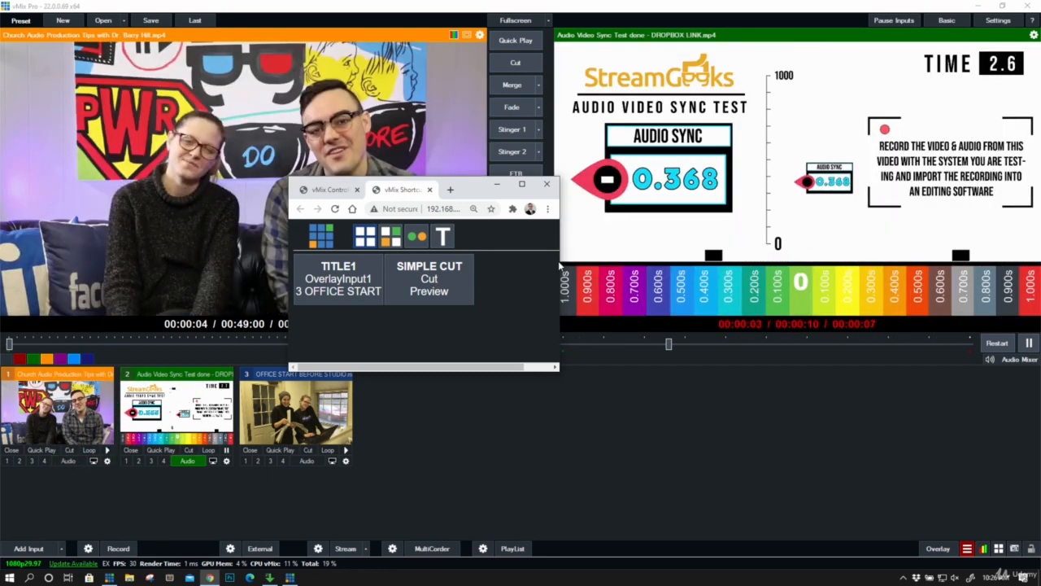
pyautogui.moveTo(559, 267); pyautogui.dragTo(627, 266)
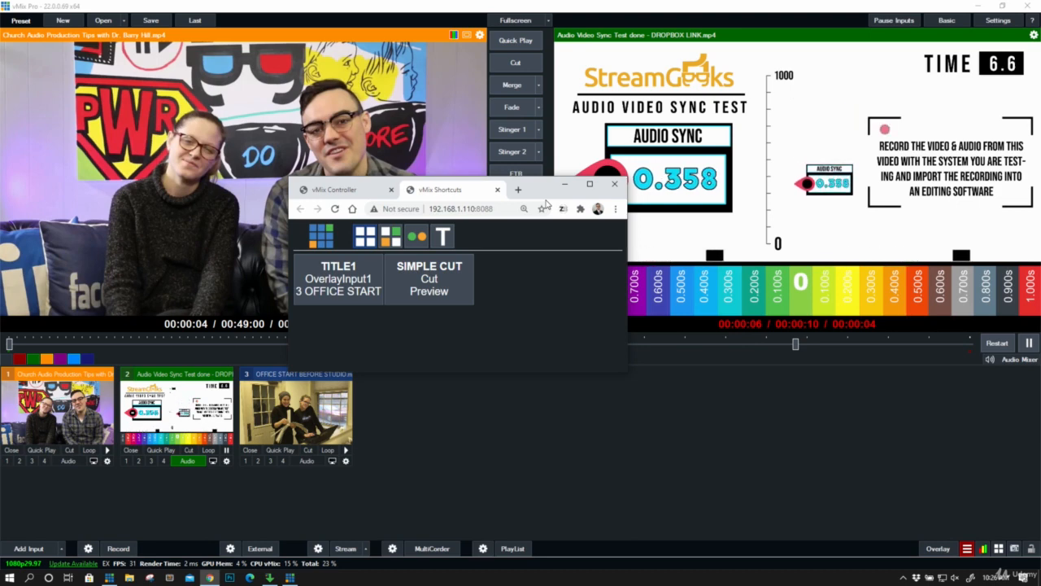
# - Return to vMix and add the GT title "Title 0- The Classic Blue" as a new input
pyautogui.click(446, 404)
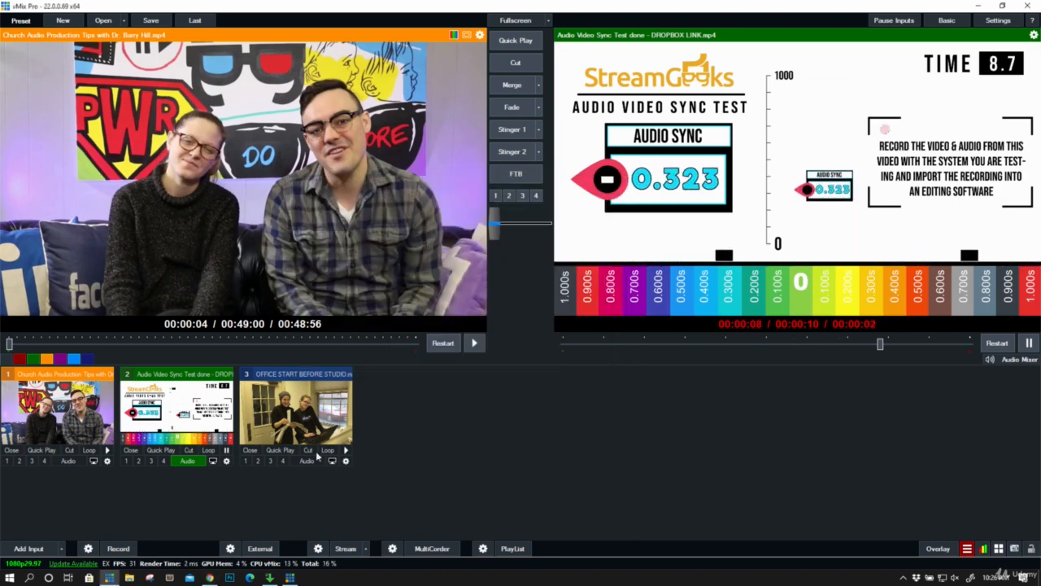
pyautogui.click(31, 548)
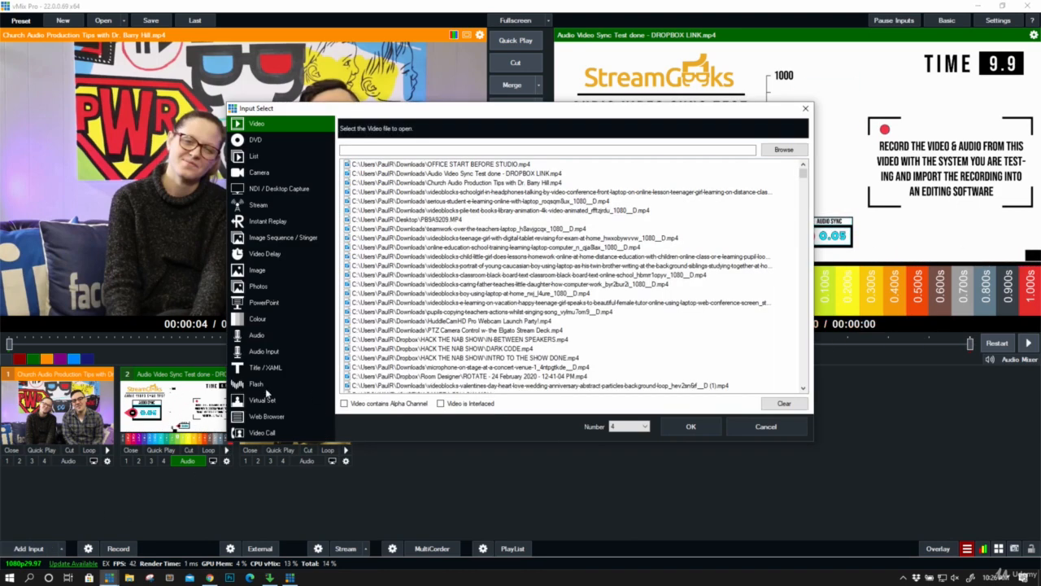
pyautogui.click(278, 368)
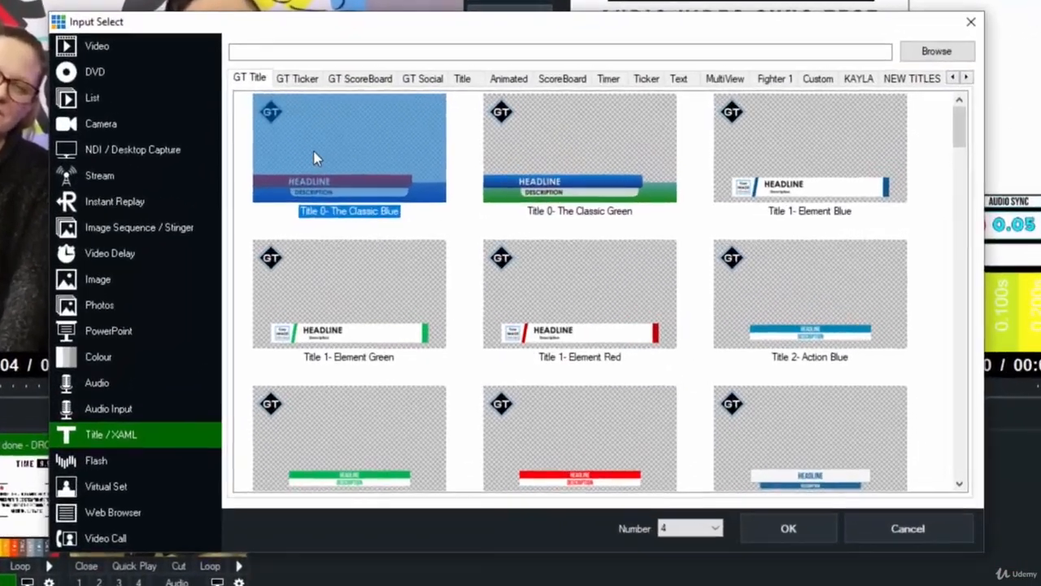
pyautogui.doubleClick(317, 158)
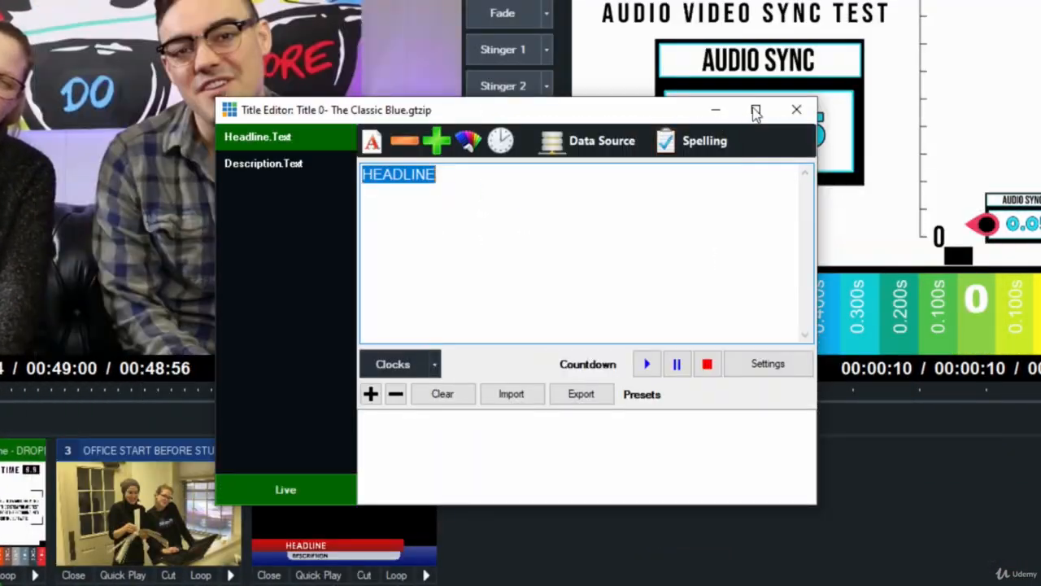
pyautogui.click(797, 110)
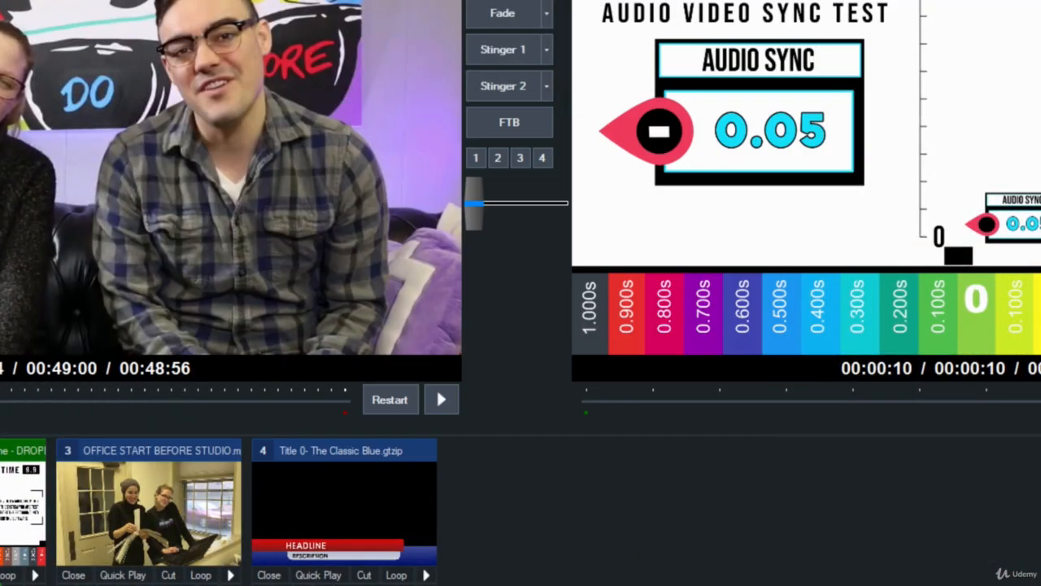
# - Start a new shortcut in the shortcut settings and assign it the number key D1
pyautogui.click(882, 397)
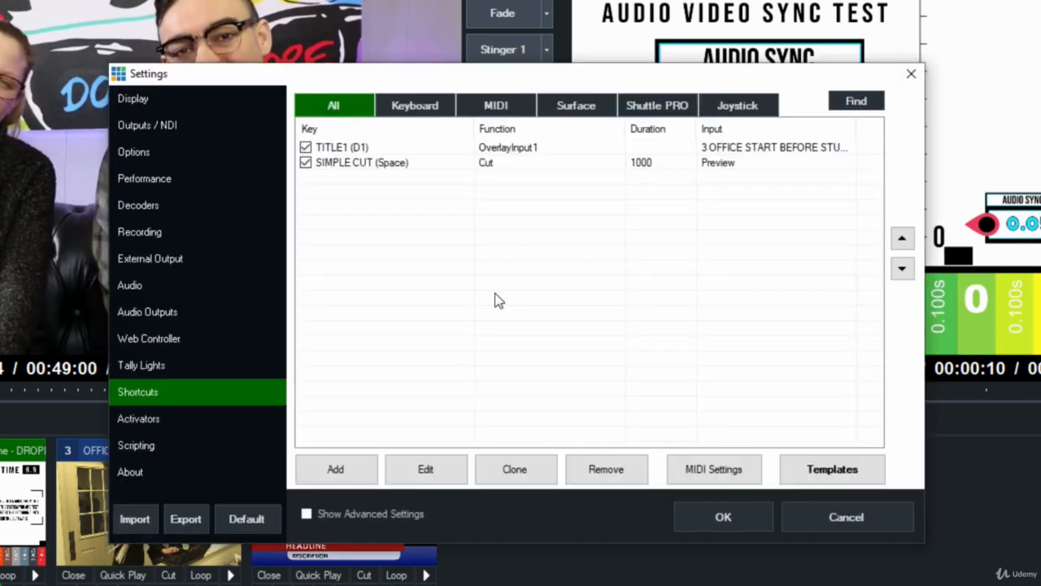
pyautogui.click(340, 469)
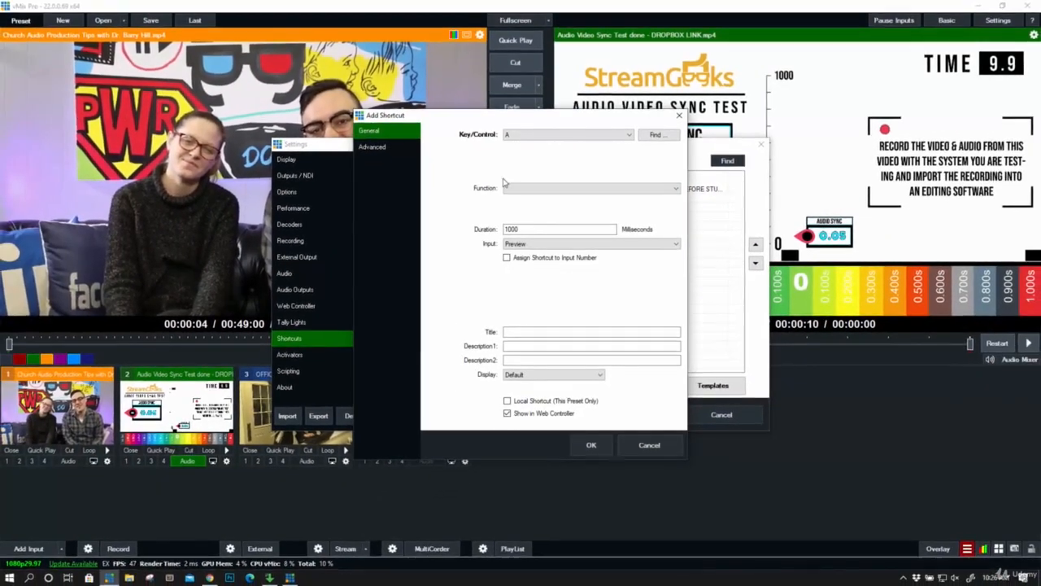
pyautogui.click(641, 137)
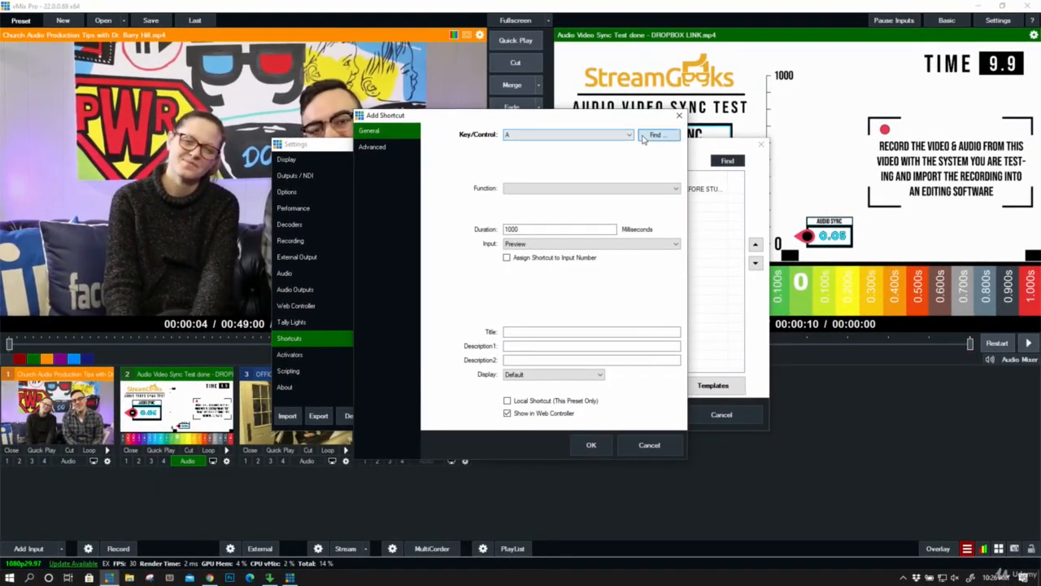
pyautogui.press('1')
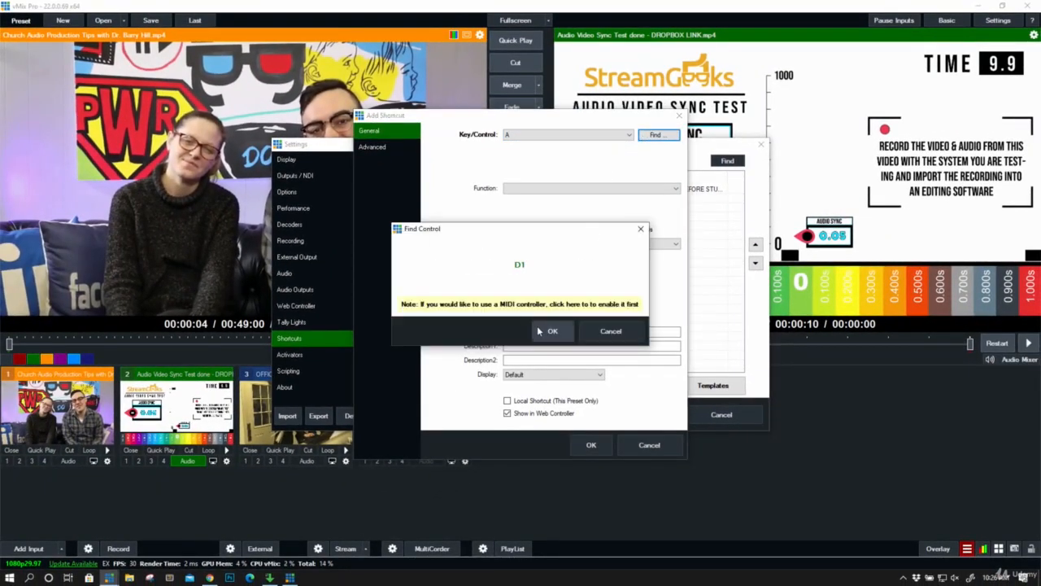
pyautogui.click(545, 330)
# - Set the new shortcut's function to OverlayInput1 from the Overlay category
pyautogui.click(549, 188)
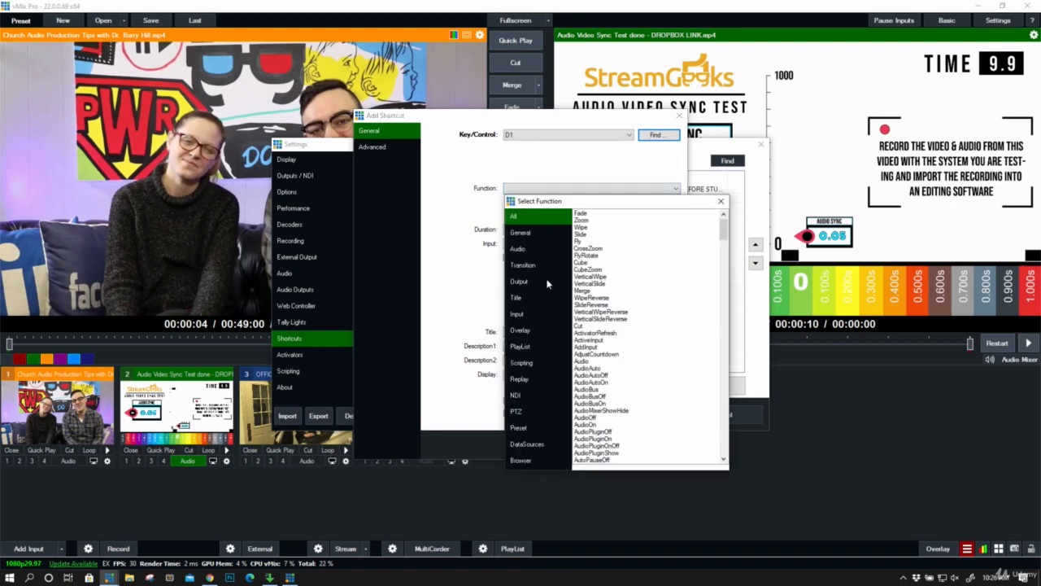
pyautogui.click(538, 330)
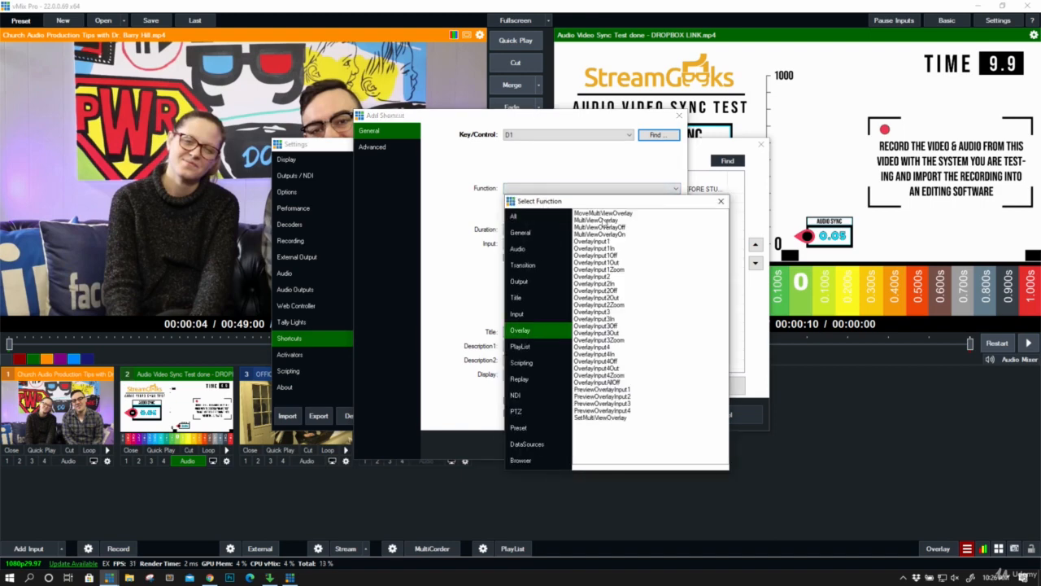
pyautogui.click(603, 242)
pyautogui.doubleClick(603, 241)
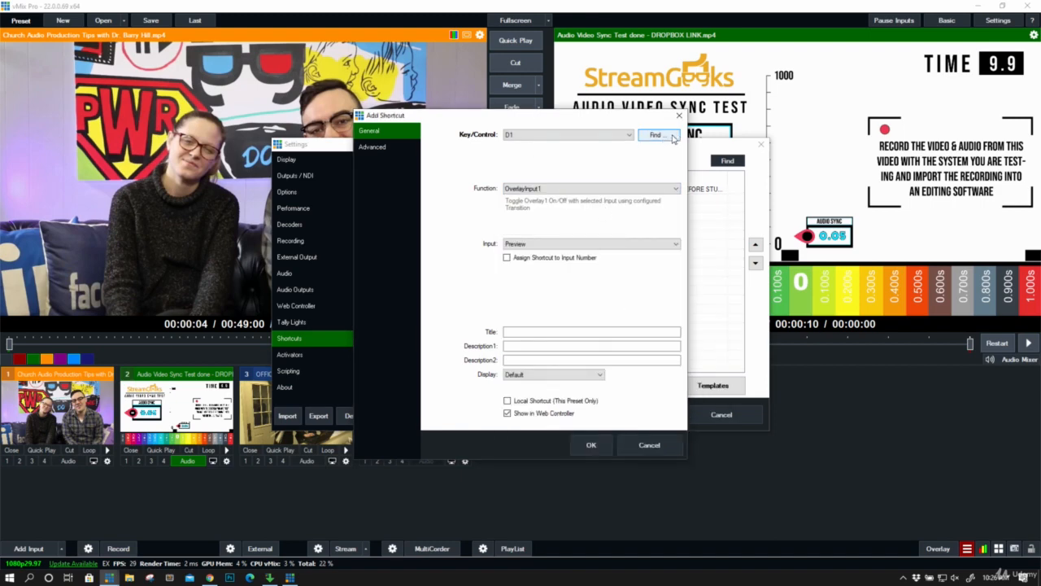
# - Detect D1 again as the shortcut's key and recheck the selected overlay function
pyautogui.click(657, 135)
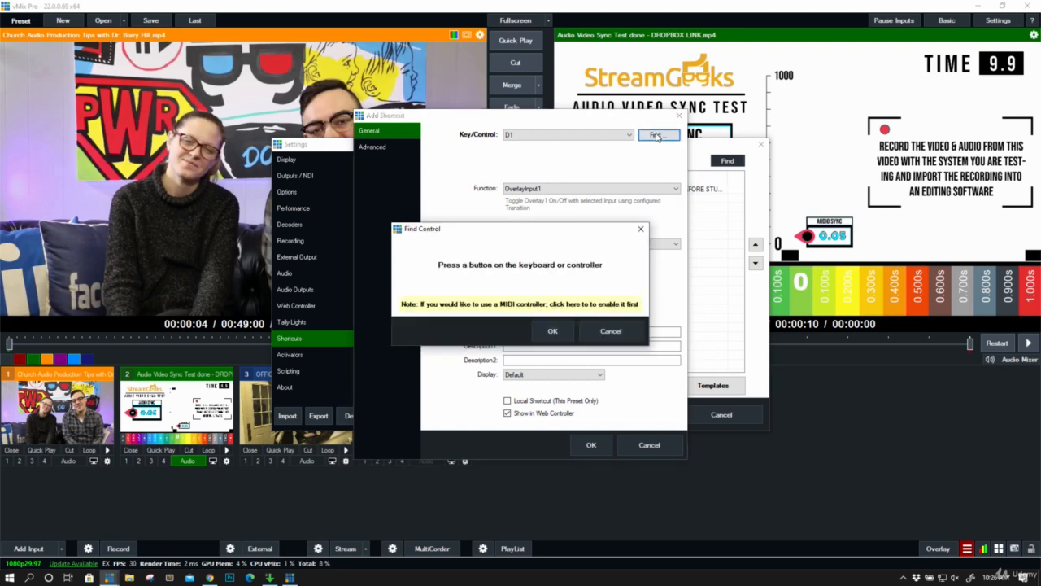
pyautogui.press('1')
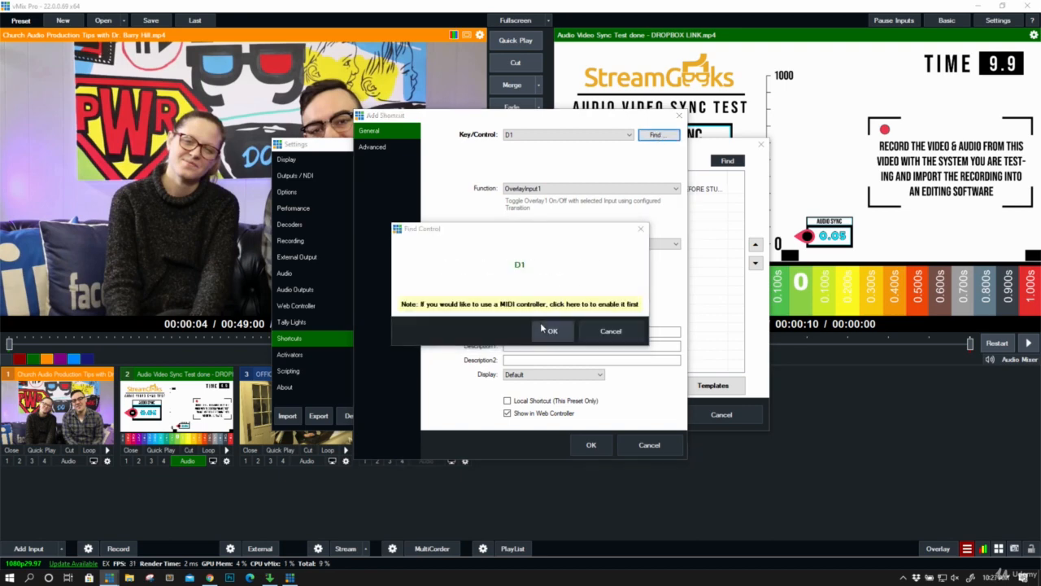
pyautogui.click(544, 329)
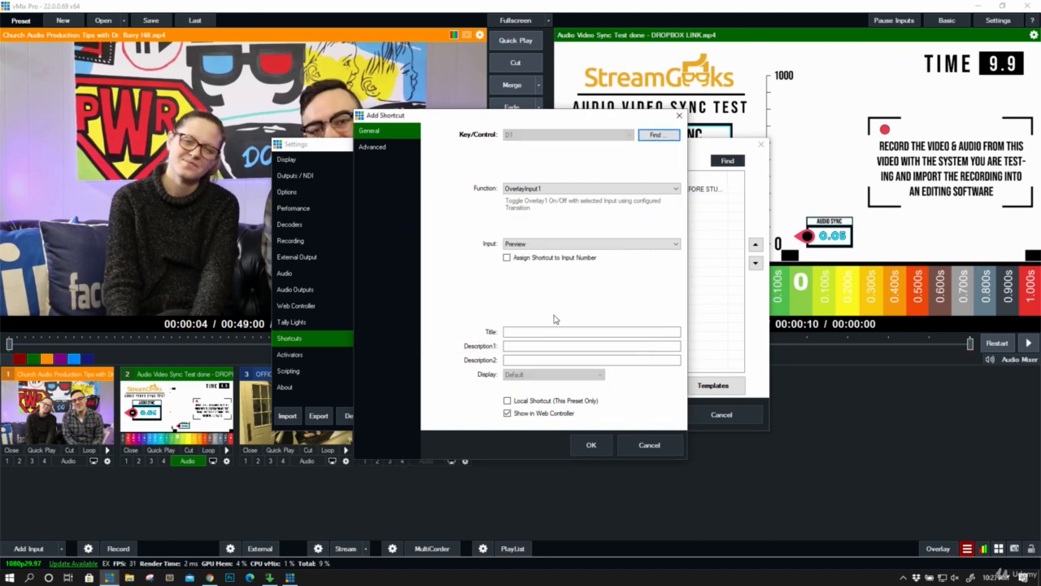
pyautogui.click(572, 189)
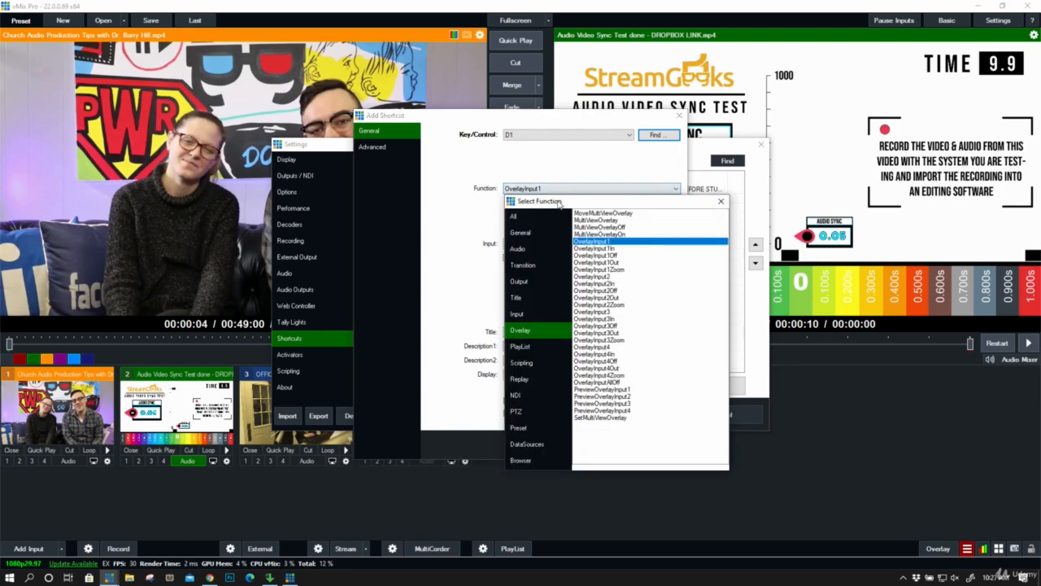
pyautogui.click(719, 202)
# - Apply the OverlayInput1 function to the input "4 Title 0- The Classic Blue.gtzip"
pyautogui.click(599, 243)
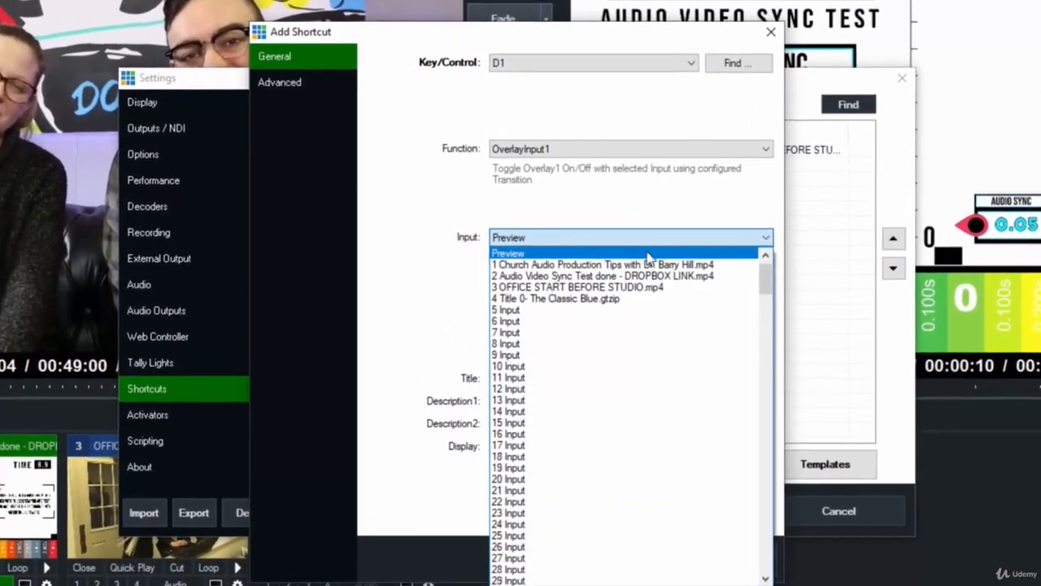
pyautogui.click(645, 300)
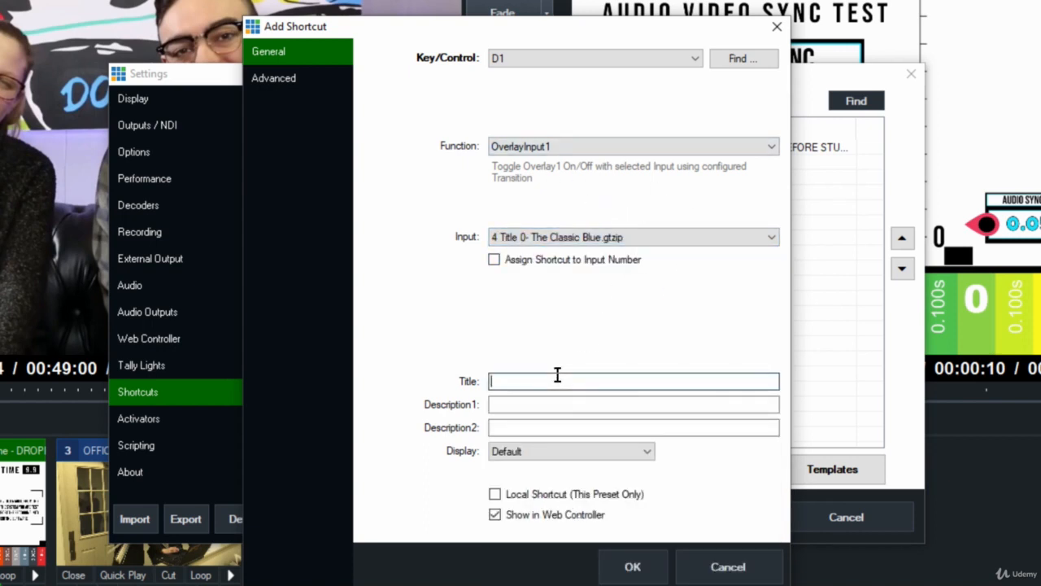
# - Title the shortcut MAIN TITLE with OVERLAY as Description1, and save the shortcut and settings
pyautogui.click(491, 382)
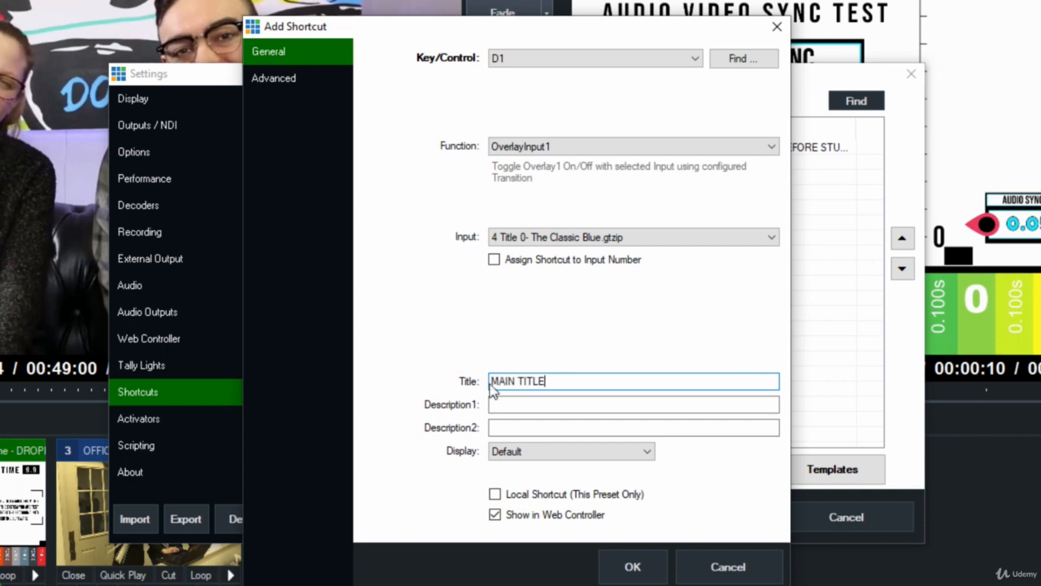
pyautogui.click(525, 403)
pyautogui.write('OVERLAY')
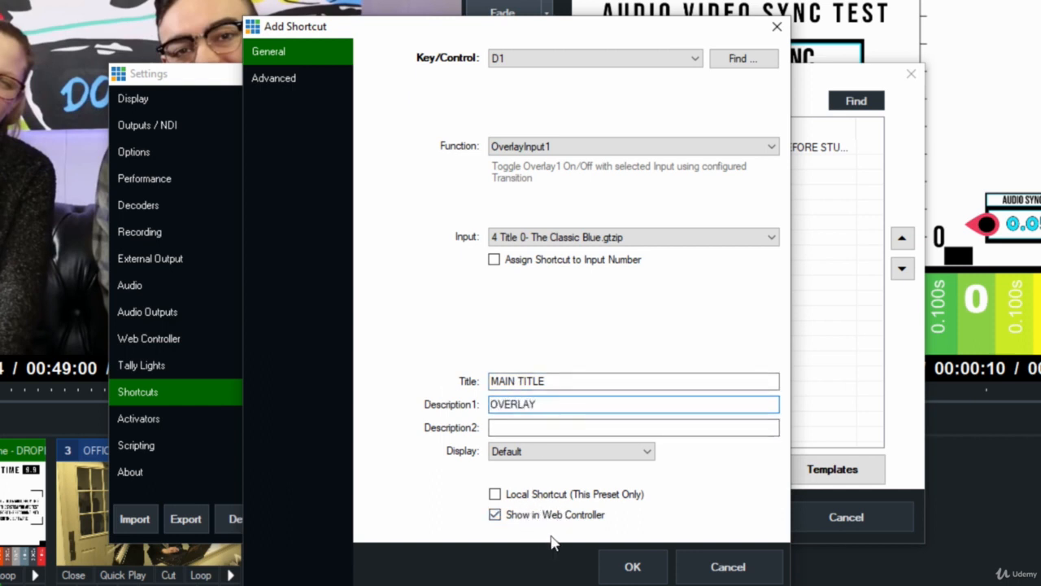
pyautogui.click(602, 558)
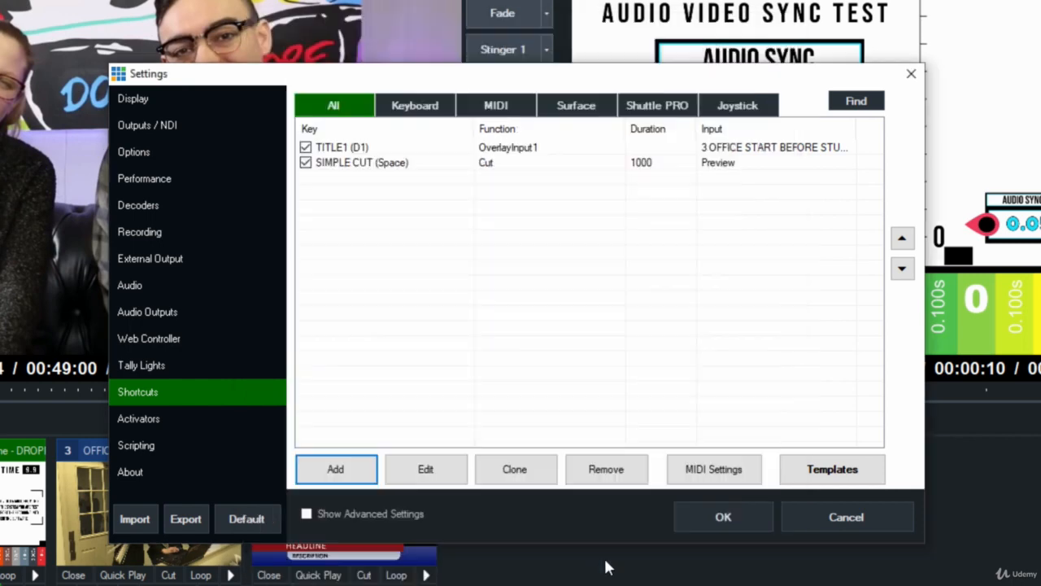
pyautogui.click(702, 515)
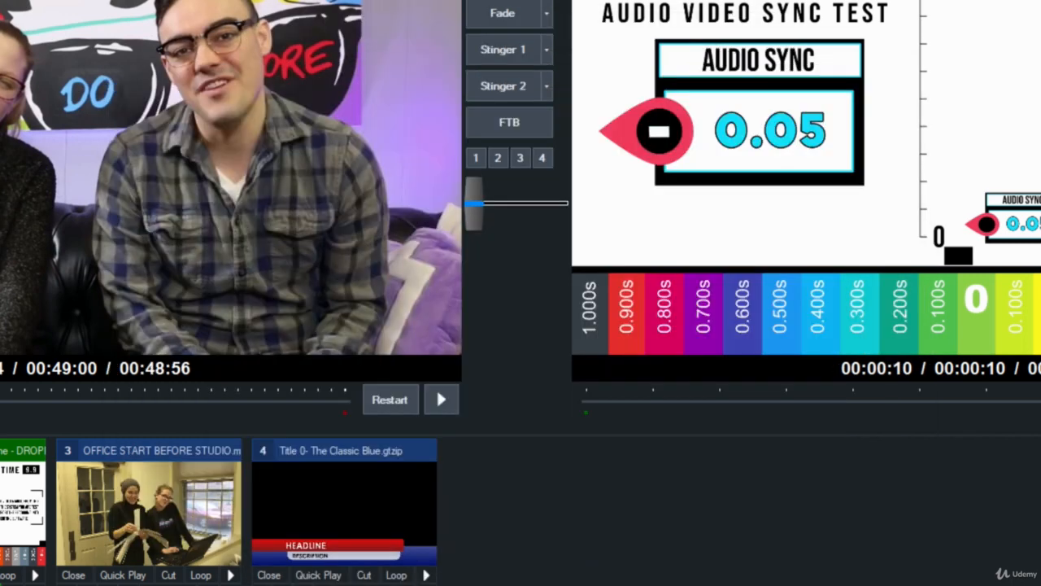
# - Switch to the Chrome browser and reload the vMix Shortcuts page
pyautogui.click(463, 583)
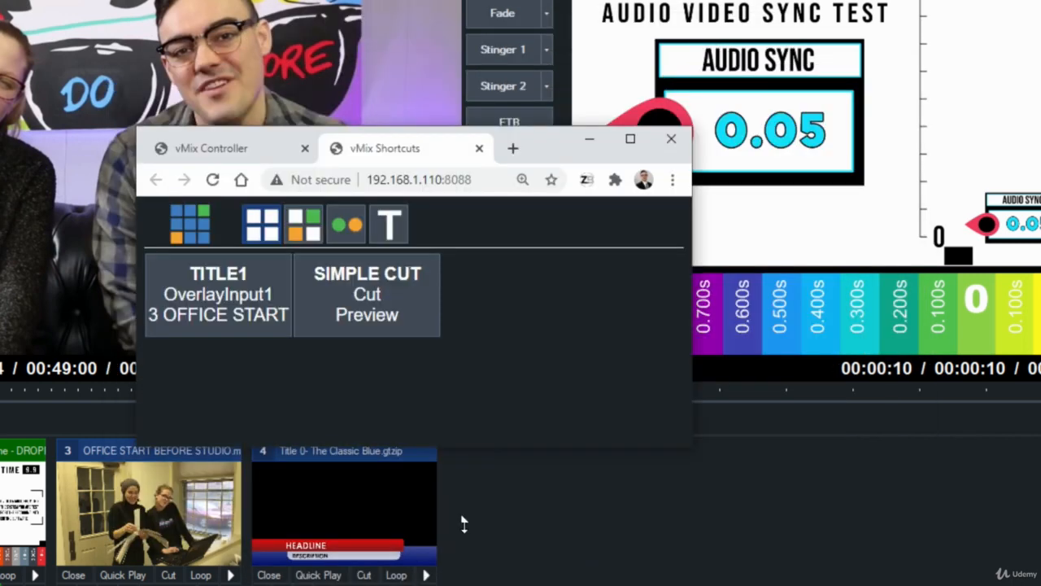
pyautogui.click(451, 180)
pyautogui.press('Return')
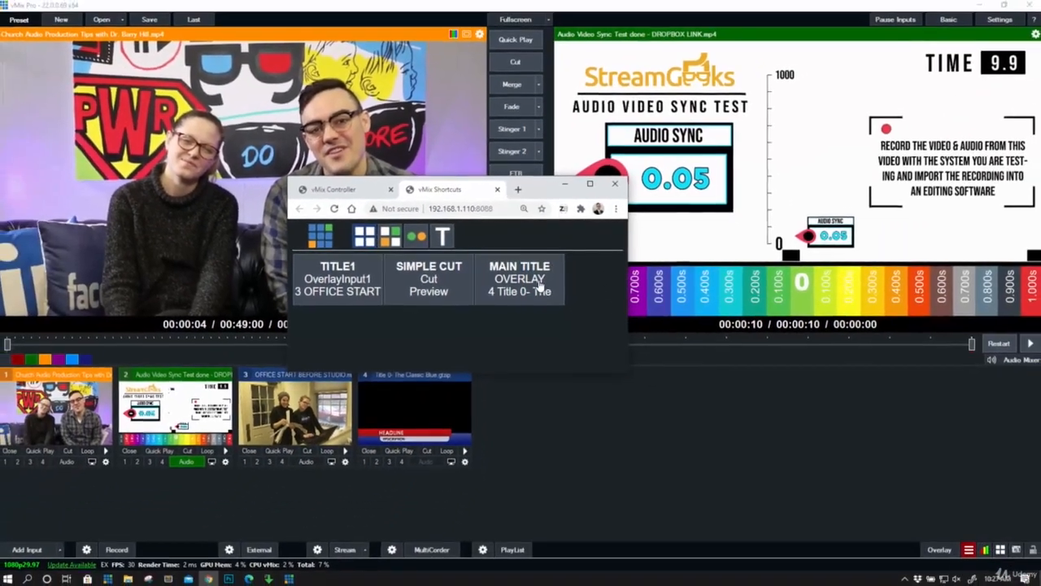
# - Toggle the title overlay on and off twice with the web controller's MAIN TITLE shortcut
pyautogui.click(539, 285)
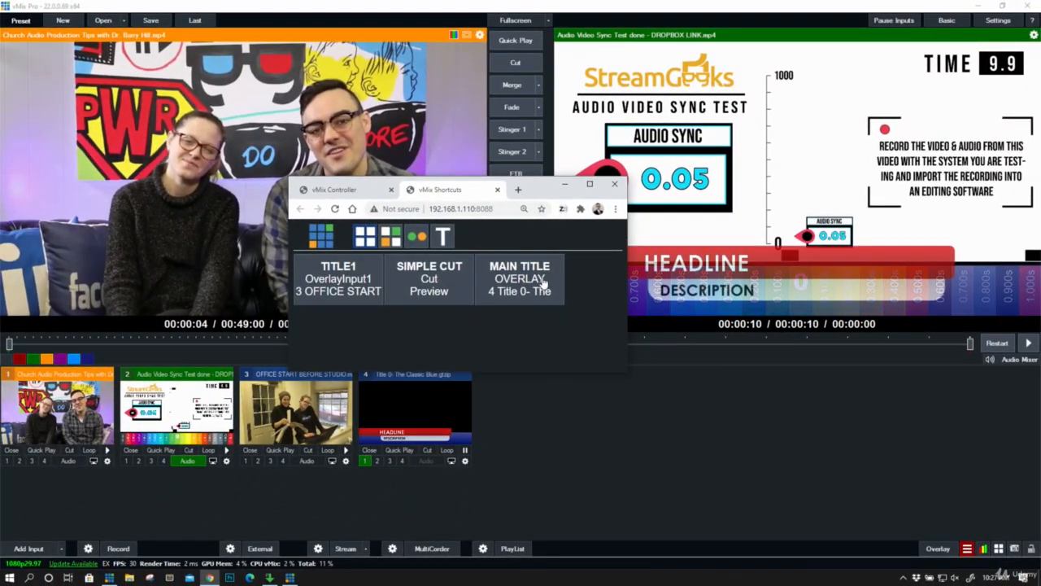
pyautogui.click(535, 273)
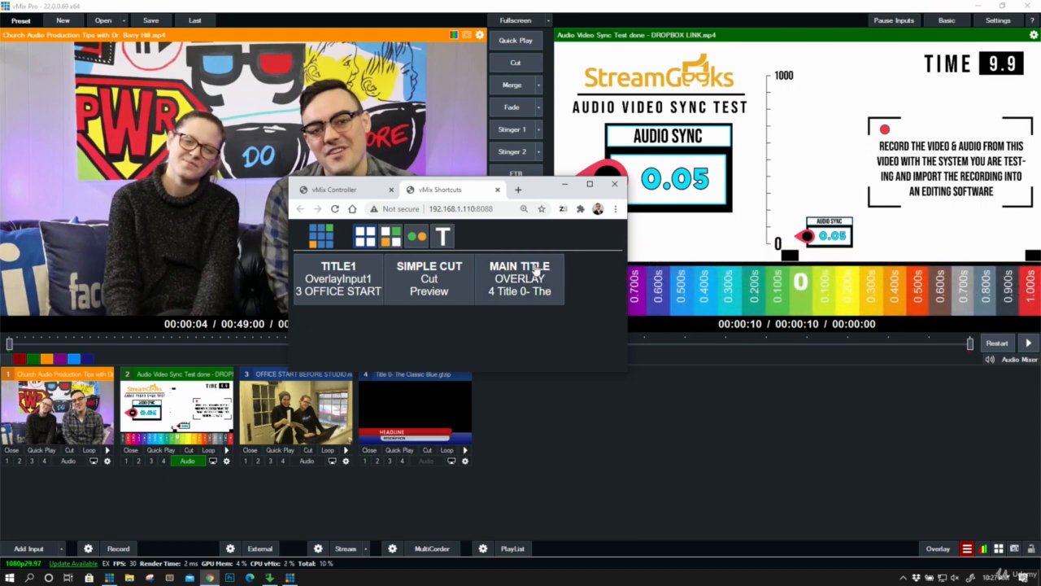
pyautogui.click(535, 273)
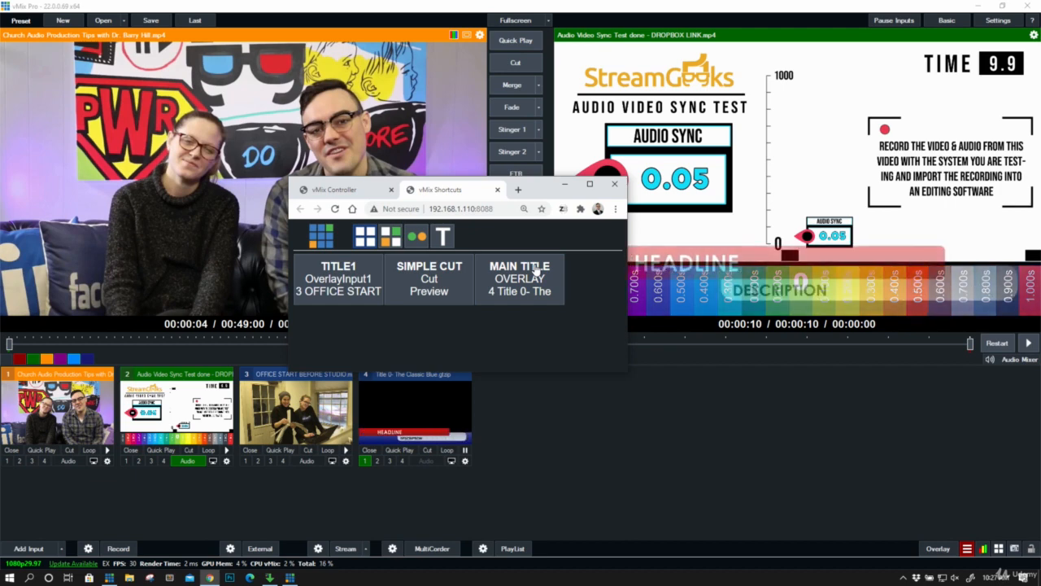
pyautogui.click(537, 274)
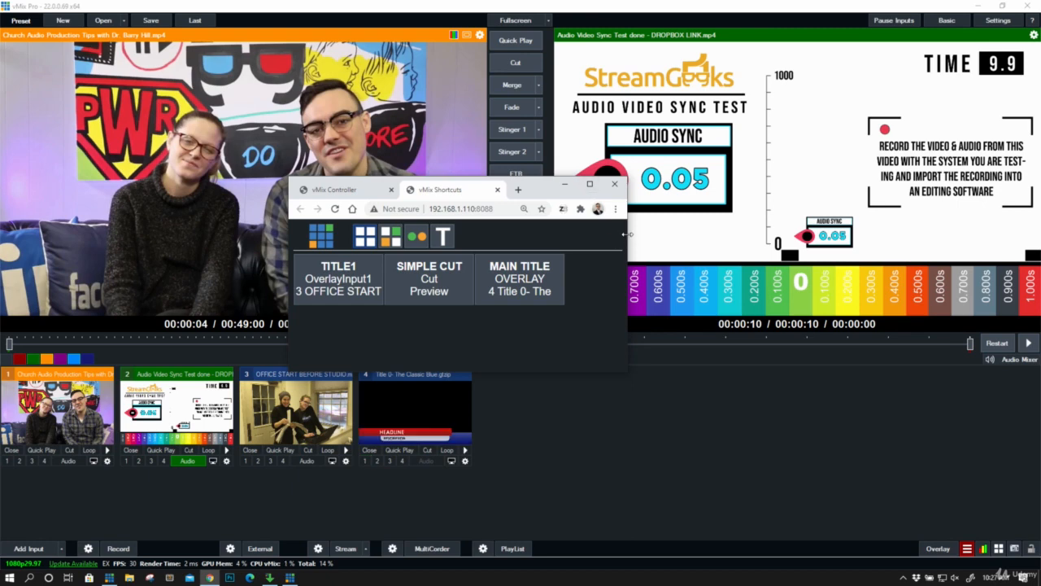
# - Enlarge the browser window in width and height and move it higher over the vMix window
pyautogui.moveTo(625, 234); pyautogui.dragTo(679, 236)
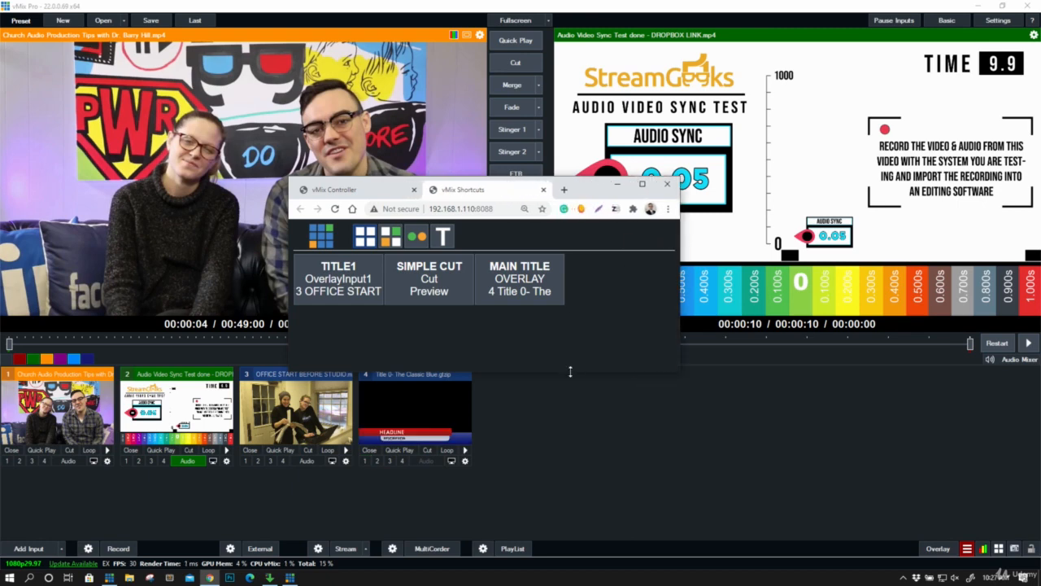
pyautogui.moveTo(570, 371); pyautogui.dragTo(570, 495)
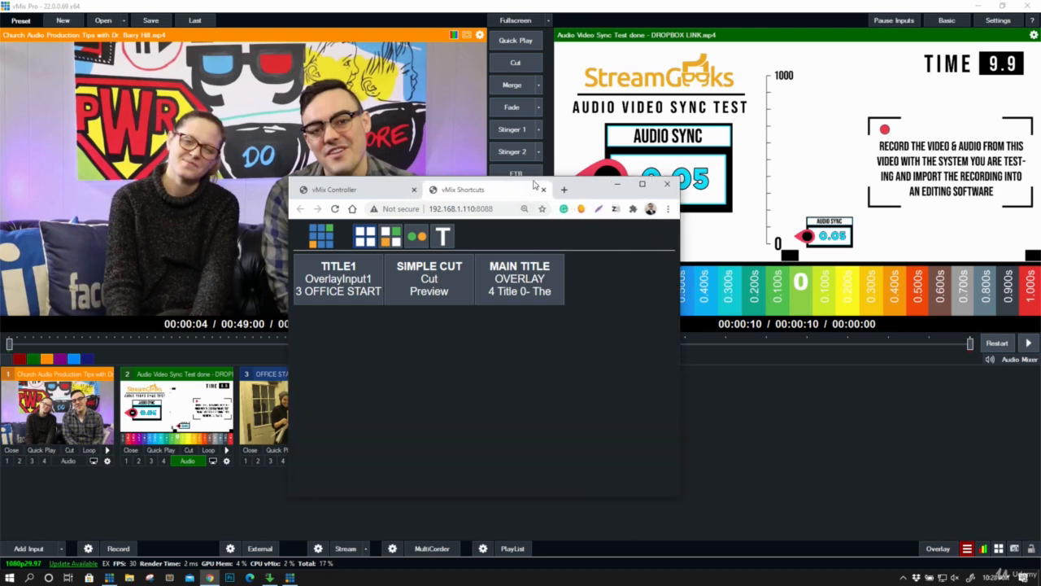
pyautogui.moveTo(535, 184); pyautogui.dragTo(561, 114)
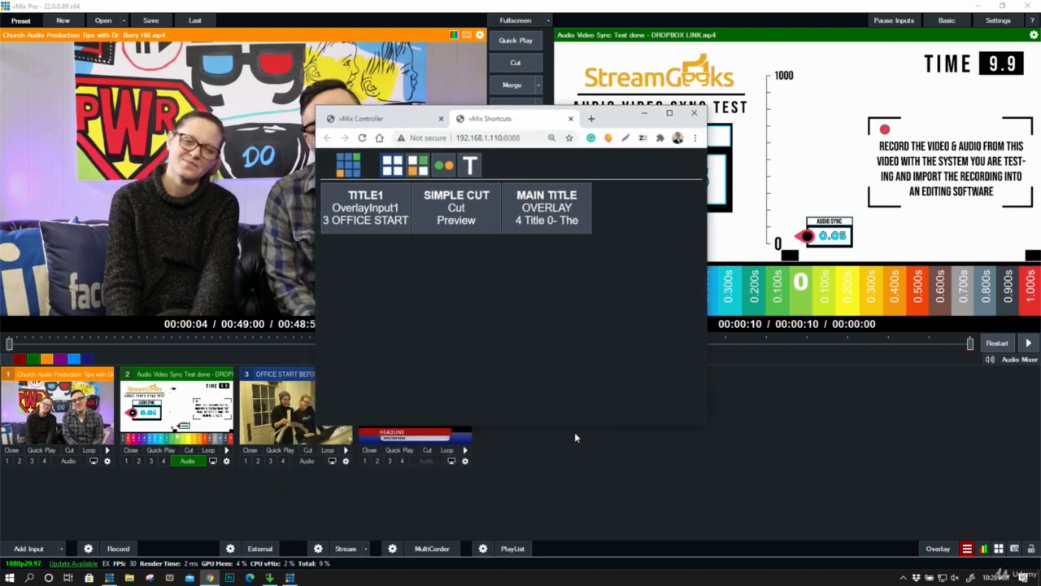
pyautogui.moveTo(583, 424); pyautogui.dragTo(576, 492)
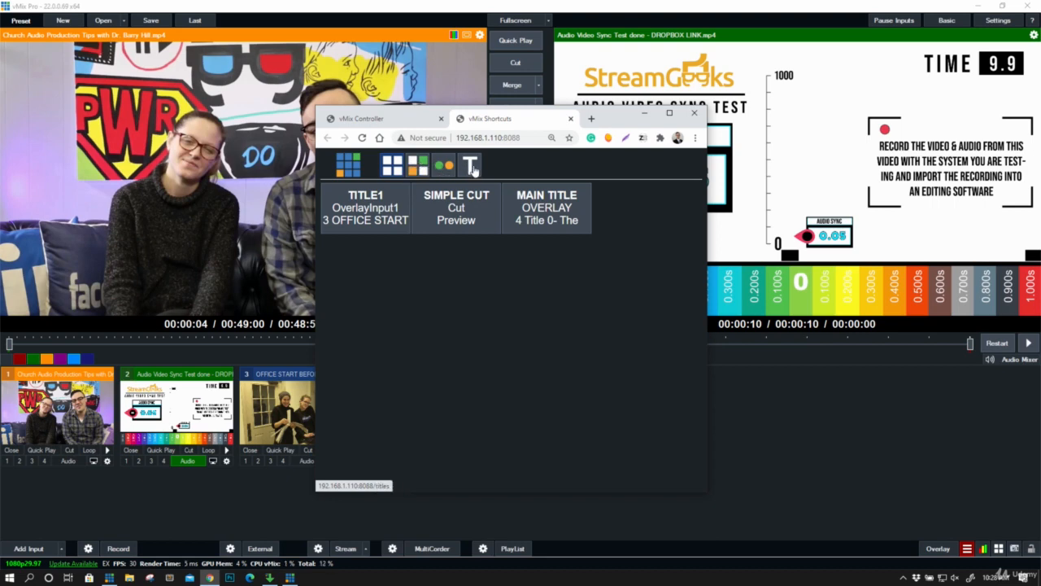
# - Open the web controller's switcher page and send V1, V2, V3 and 4 to output in turn
pyautogui.click(423, 168)
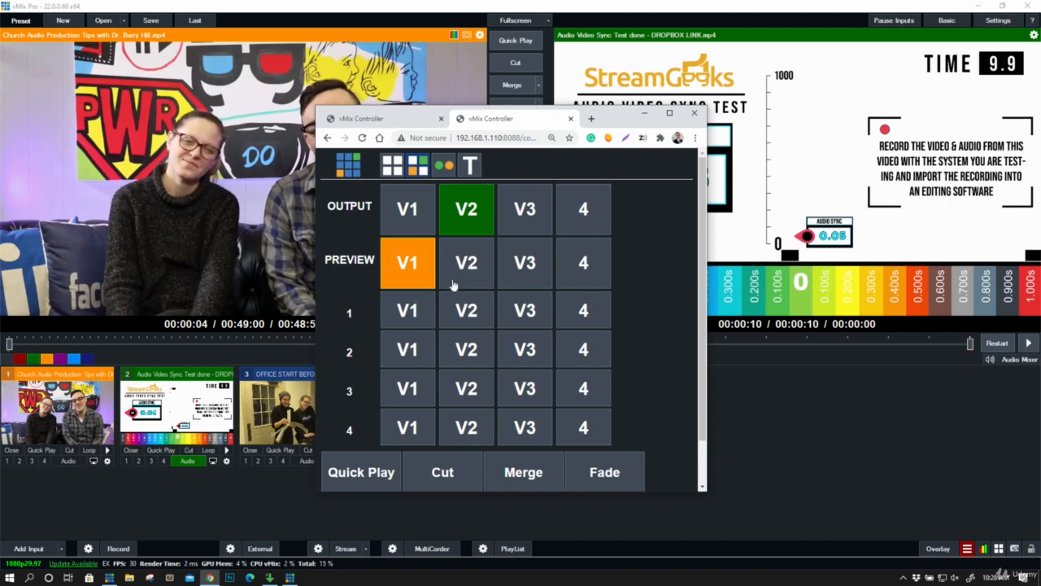
pyautogui.click(431, 220)
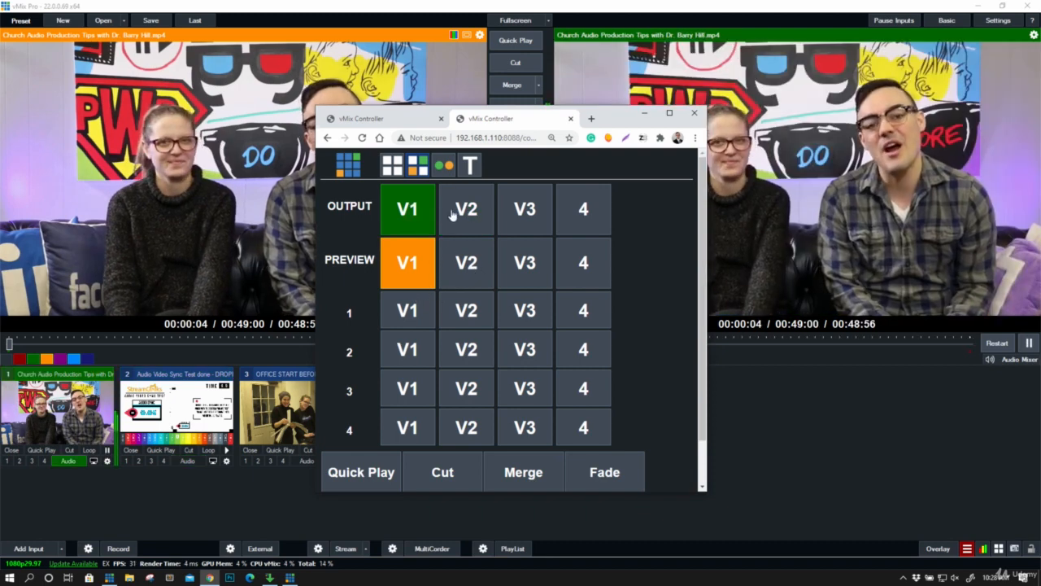
pyautogui.click(462, 205)
pyautogui.click(509, 212)
pyautogui.click(559, 209)
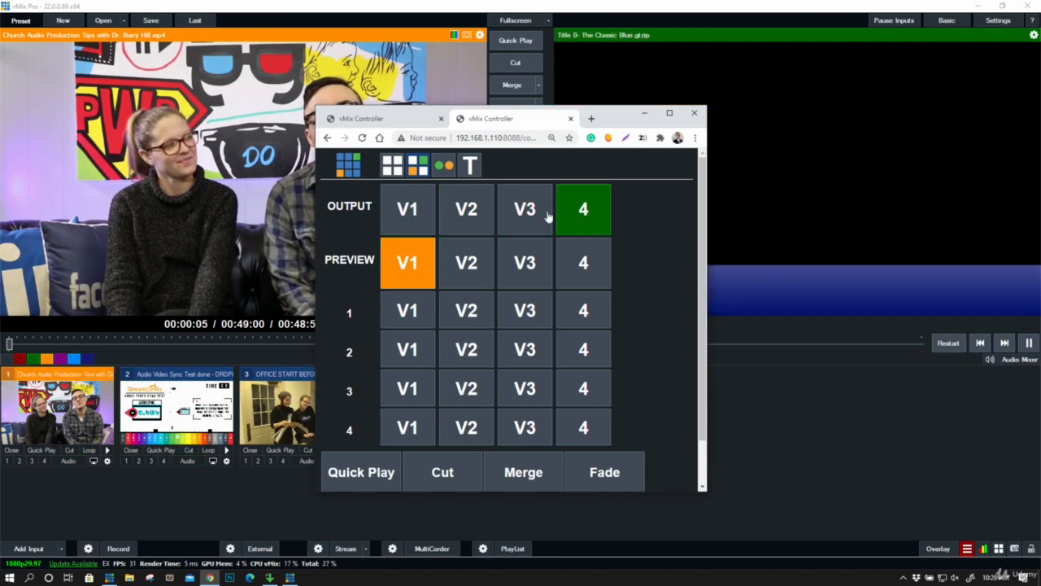
# - Send V1 to output and cycle the preview through V2, V3 and 4
pyautogui.click(426, 222)
pyautogui.click(469, 262)
pyautogui.click(525, 262)
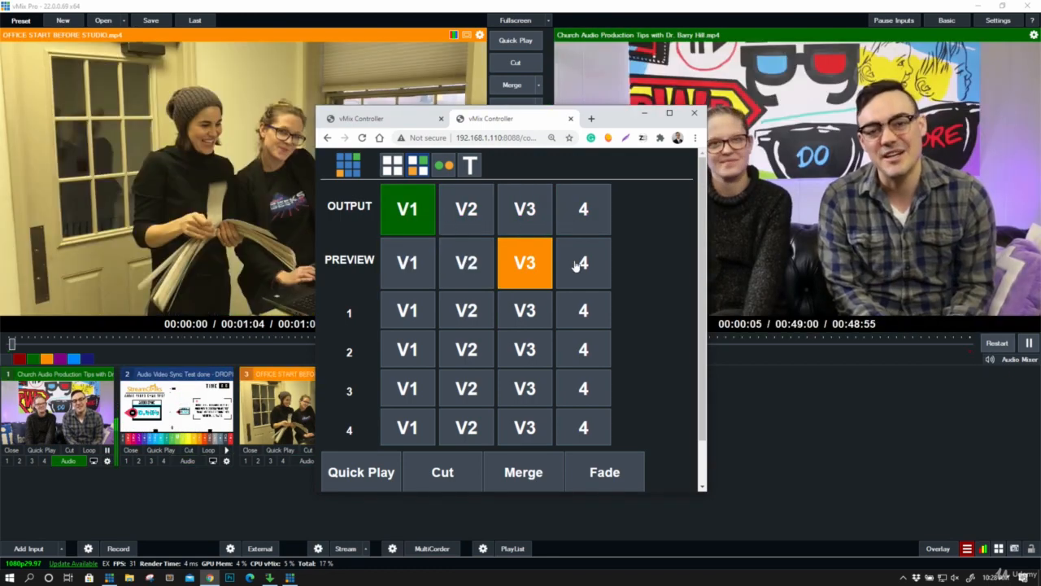
pyautogui.click(573, 264)
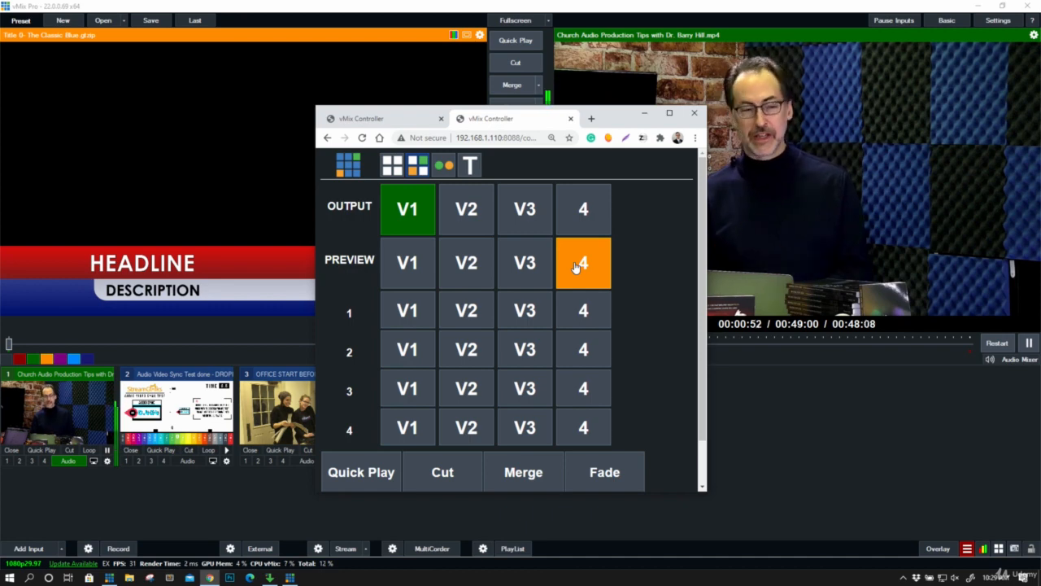
# - Cycle the preview back through V3, V2 and V1, and forward through V2 and V3 to 4
pyautogui.click(511, 259)
pyautogui.click(472, 262)
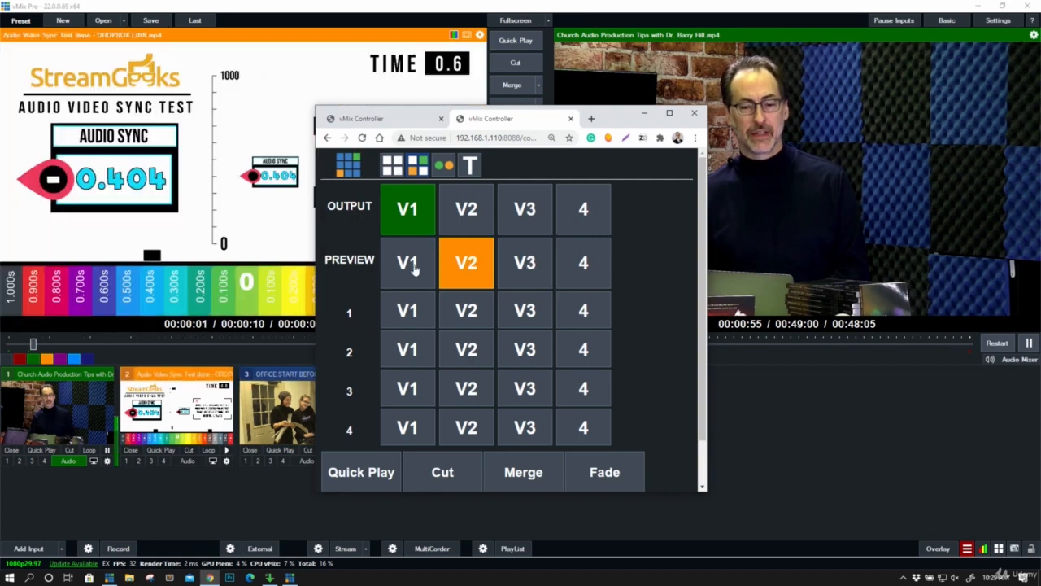
pyautogui.click(411, 265)
pyautogui.click(468, 267)
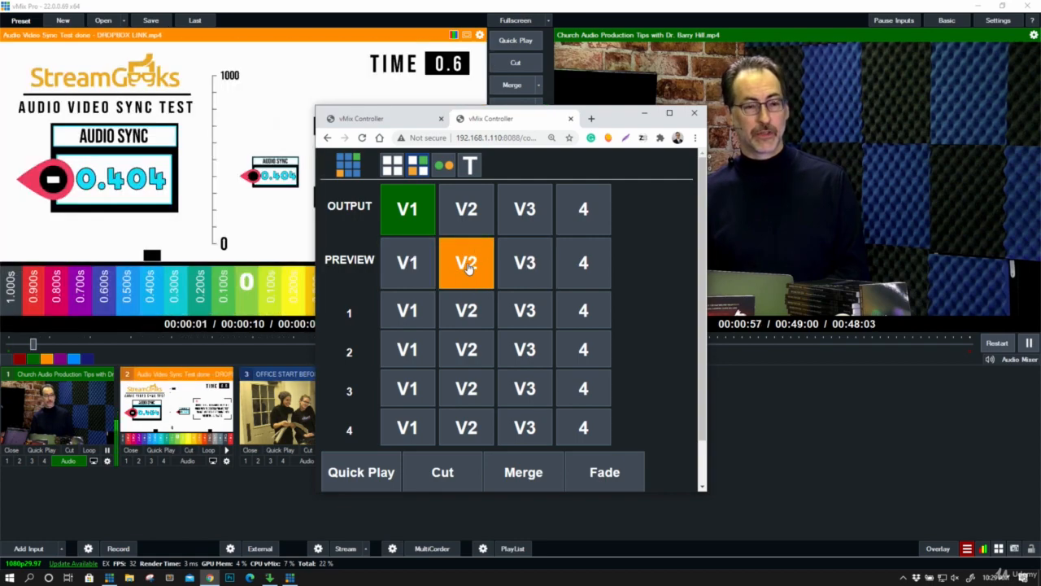
pyautogui.click(515, 262)
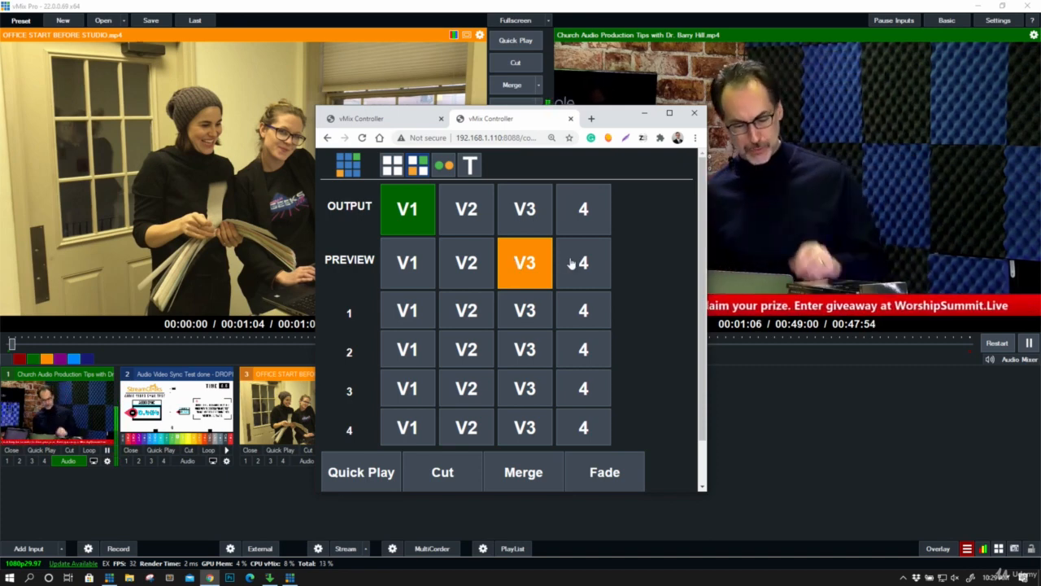
pyautogui.click(572, 262)
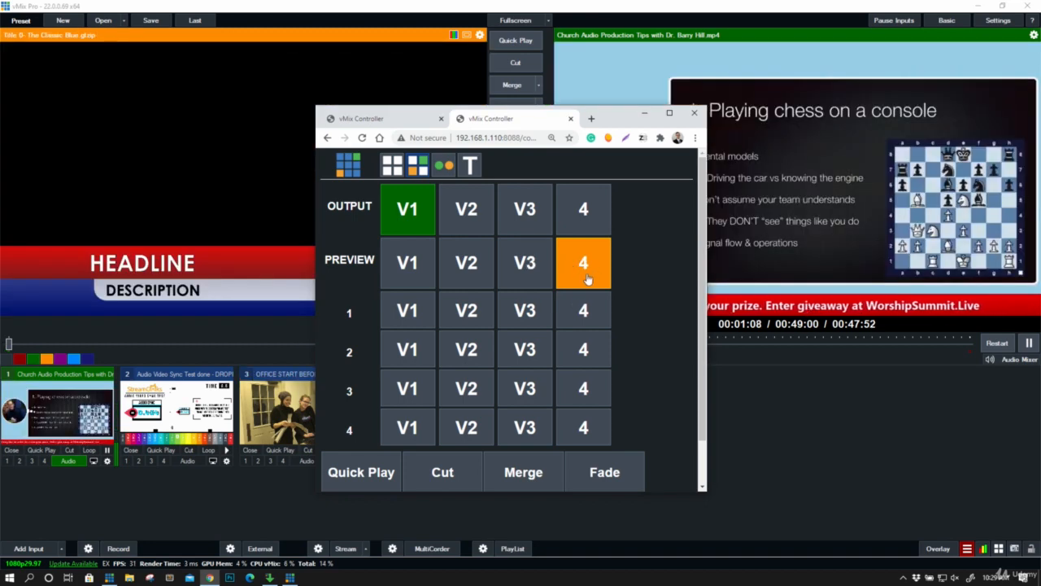
# - Put input 4 on overlay channel 1 and switch the output through 4, V1, V2, V3 and 4
pyautogui.click(587, 311)
pyautogui.click(584, 212)
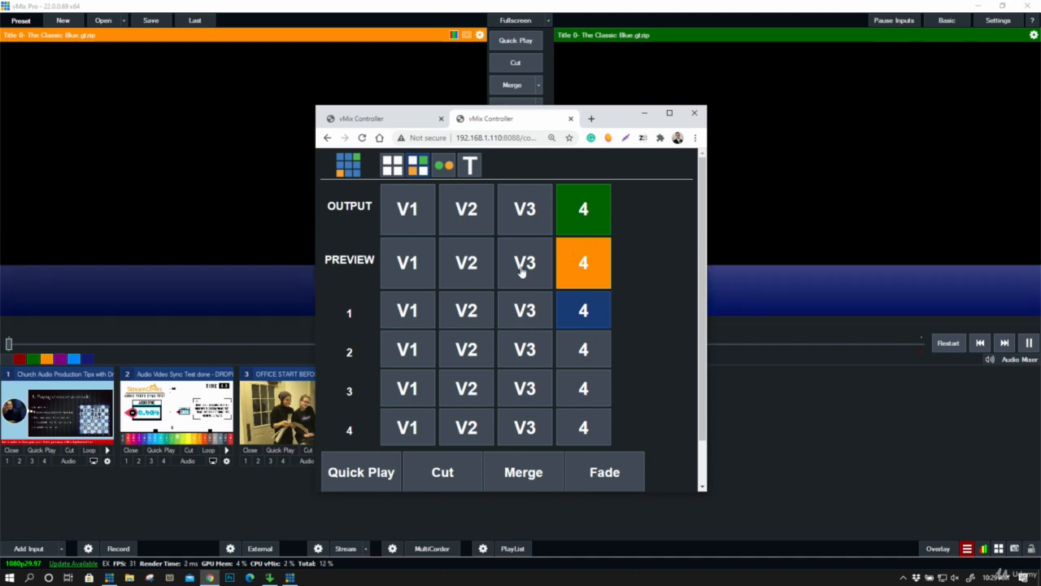
pyautogui.click(401, 208)
pyautogui.click(470, 206)
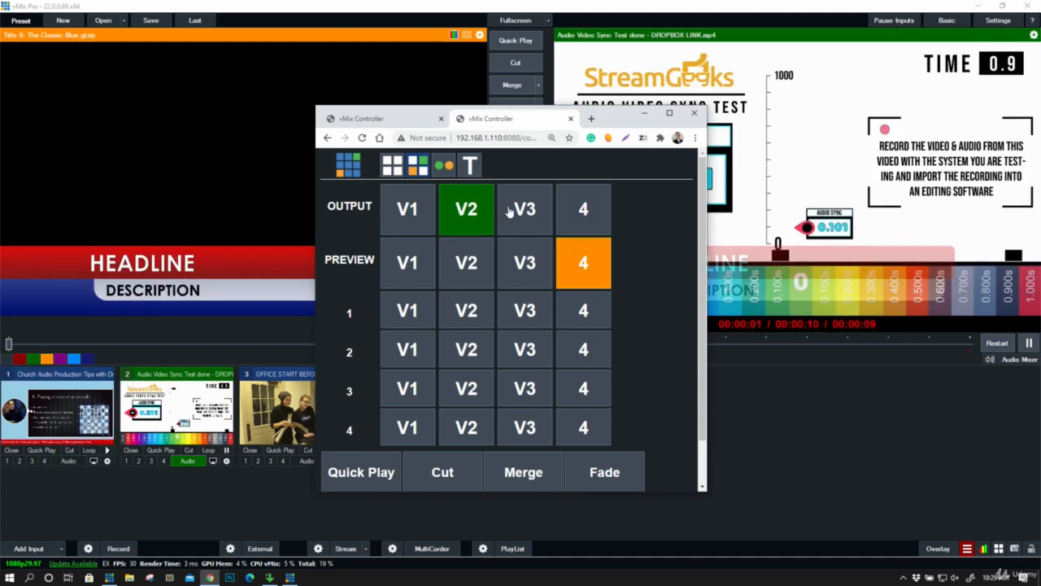
pyautogui.click(521, 206)
pyautogui.click(569, 215)
# - Step the preview from V1 through V2 and V3 to 4
pyautogui.click(417, 260)
pyautogui.click(466, 262)
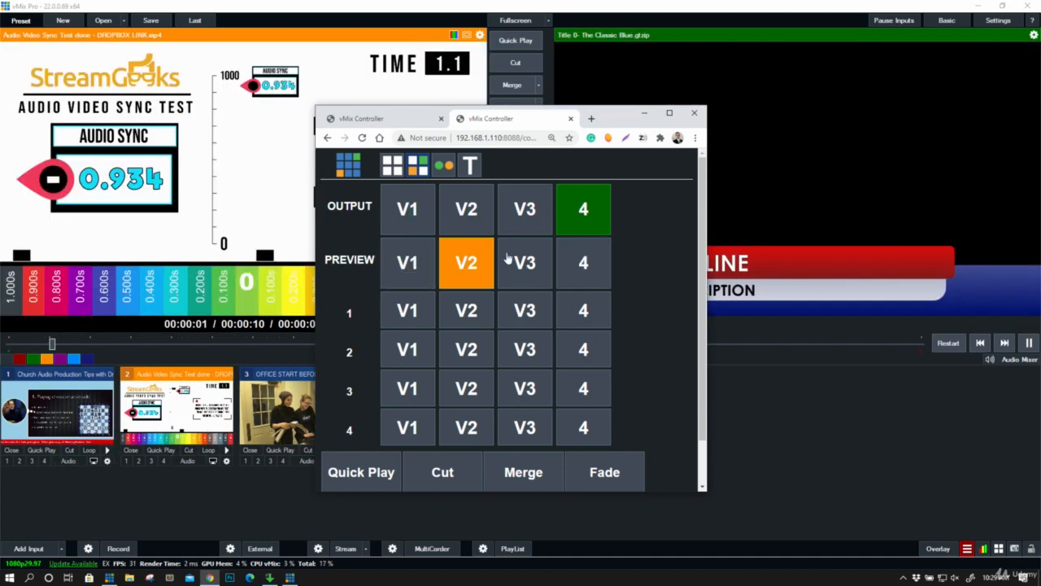
pyautogui.click(520, 262)
pyautogui.click(579, 262)
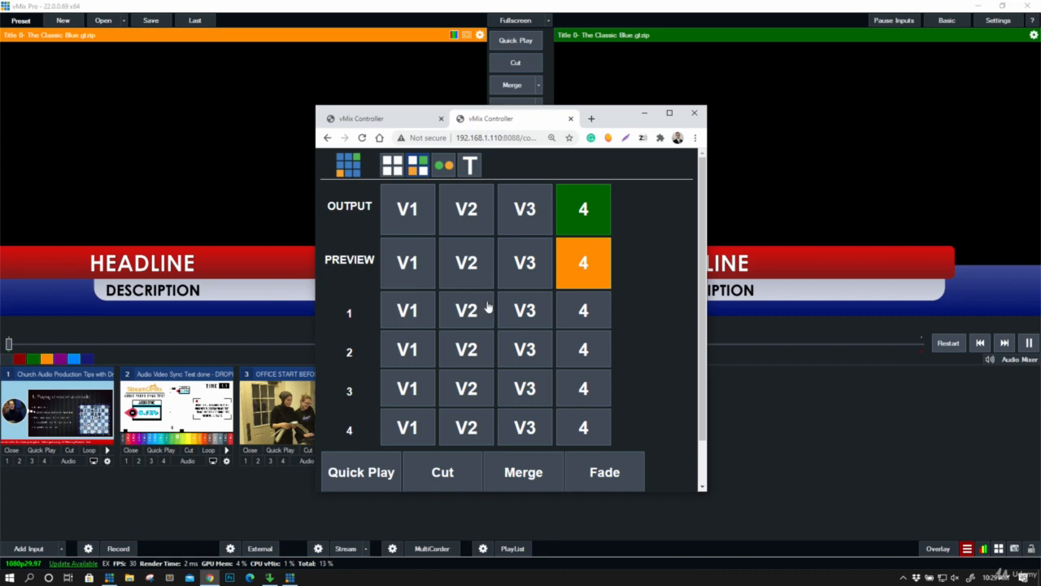
# - Send V3 to output and put V3 followed by input 4 on overlay channel 3
pyautogui.click(514, 221)
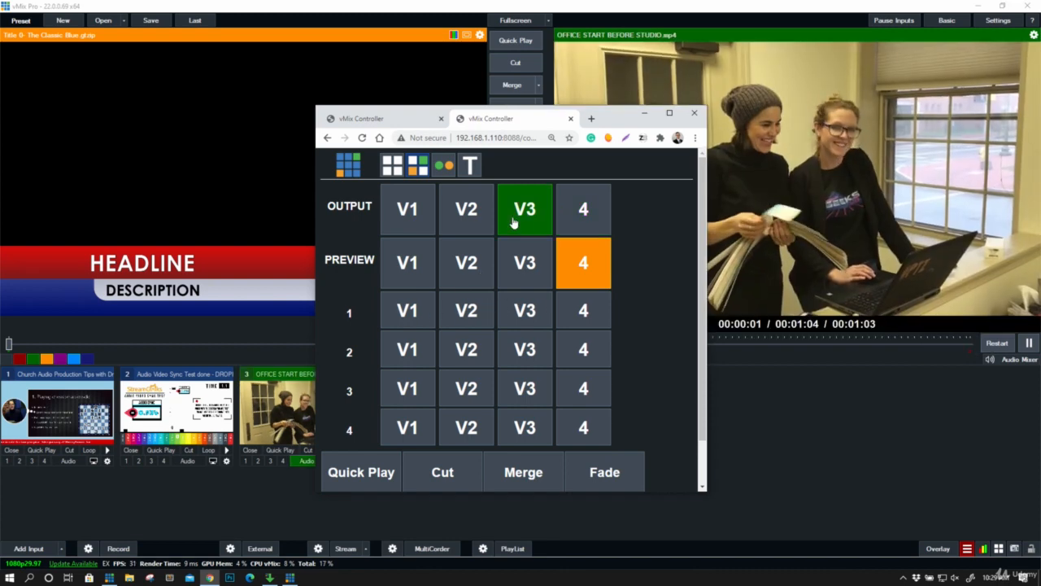
pyautogui.click(524, 388)
pyautogui.click(573, 389)
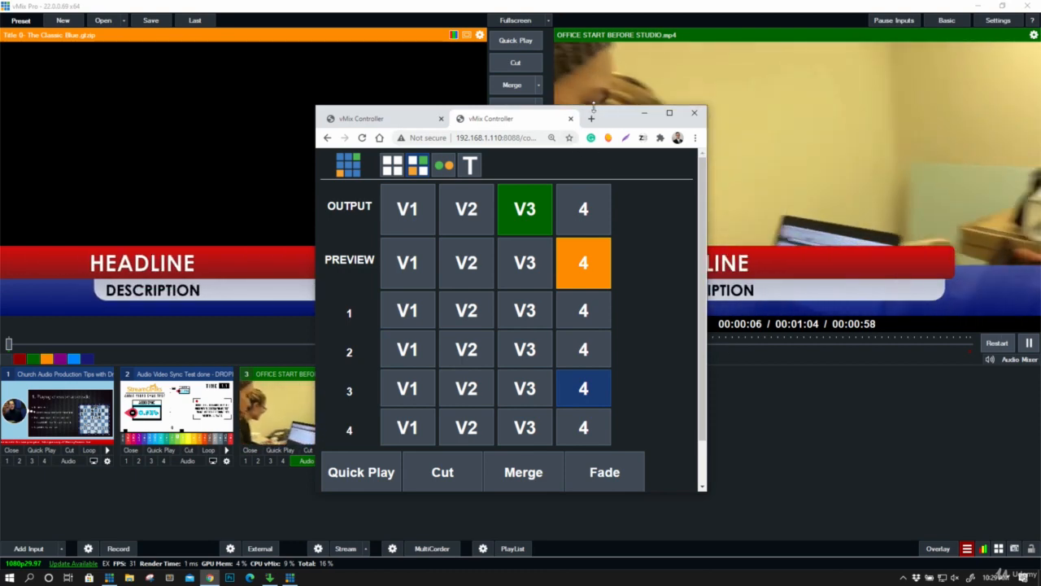
# - Move the controller window clear of the output view and toggle input 4 off and on twice on overlay channel 3
pyautogui.moveTo(586, 107); pyautogui.dragTo(356, 69)
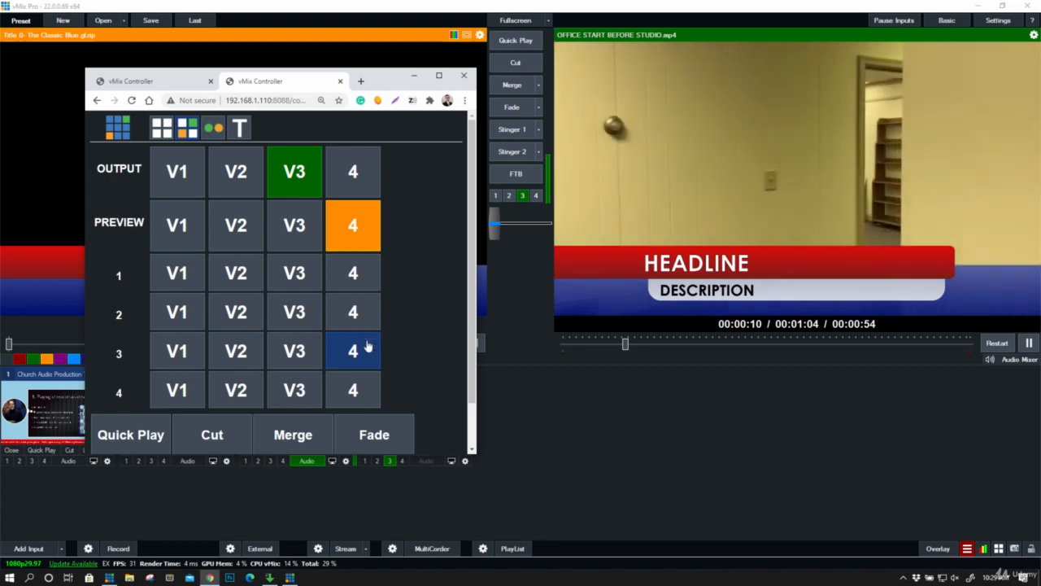
pyautogui.click(366, 347)
pyautogui.click(367, 348)
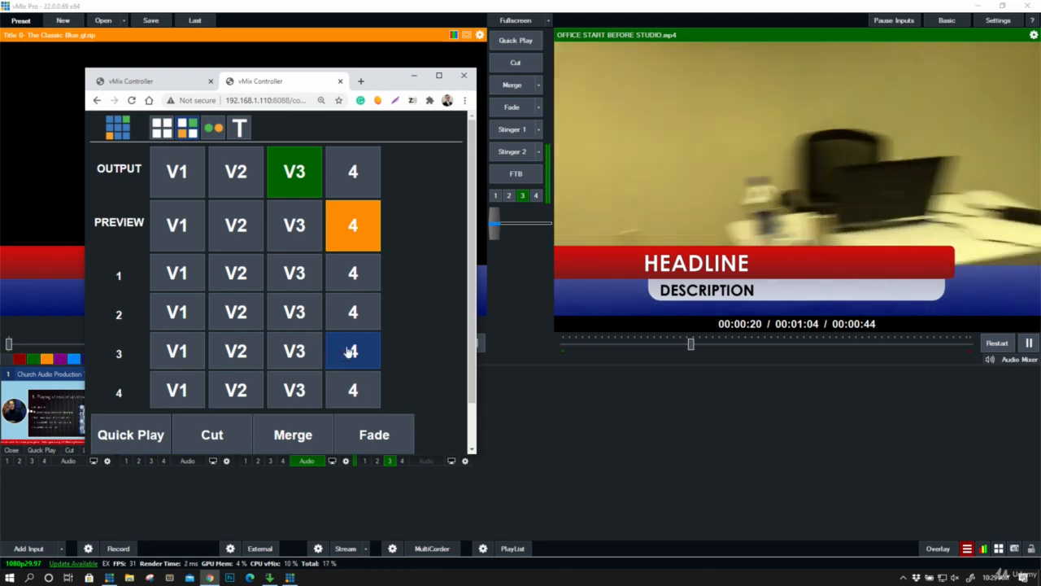
pyautogui.click(355, 347)
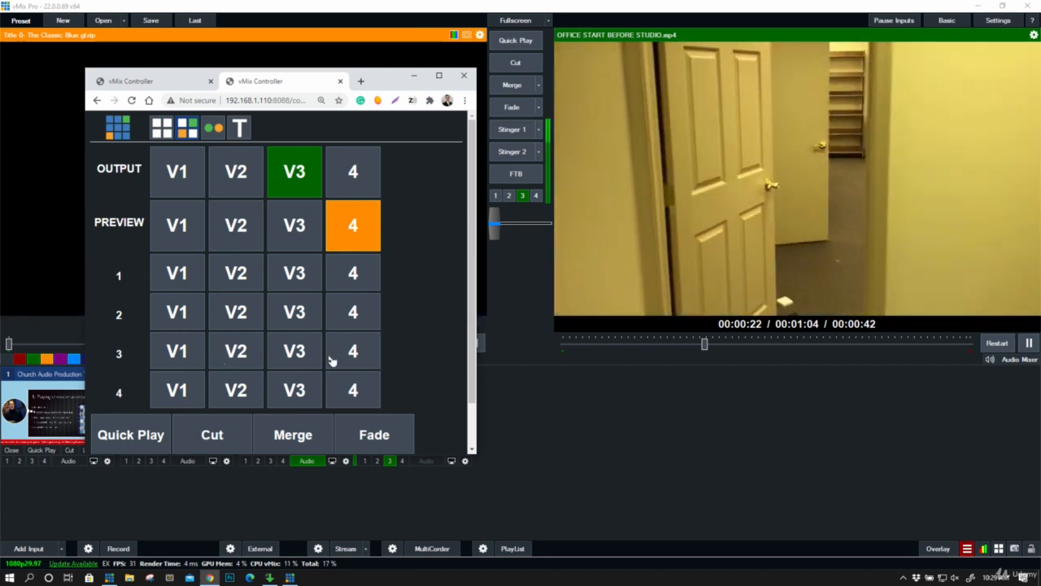
pyautogui.click(353, 350)
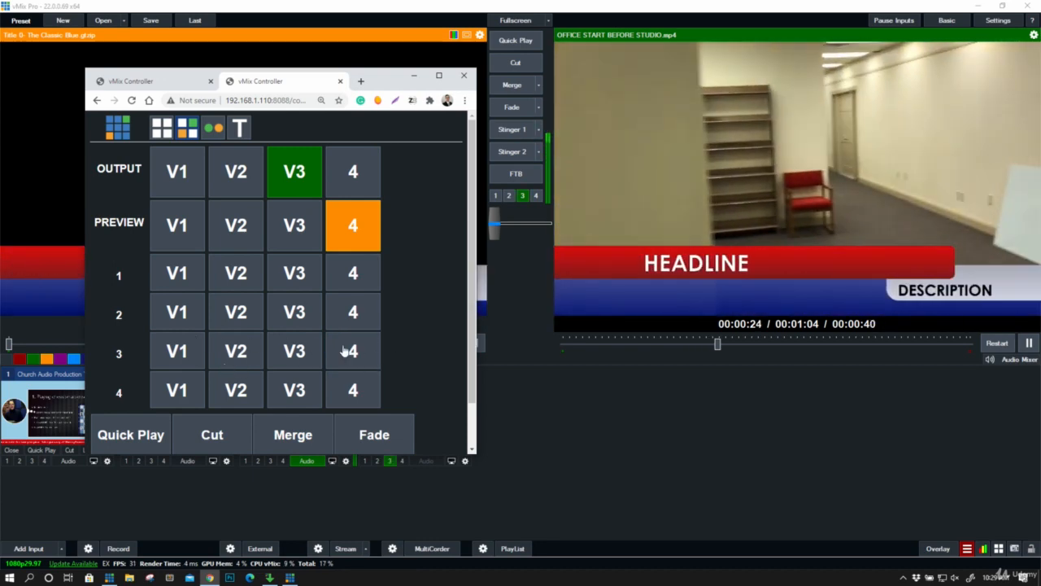
# - Swap preview and output from the web controller with a Merge transition followed by a Quick Play transition
pyautogui.click(296, 434)
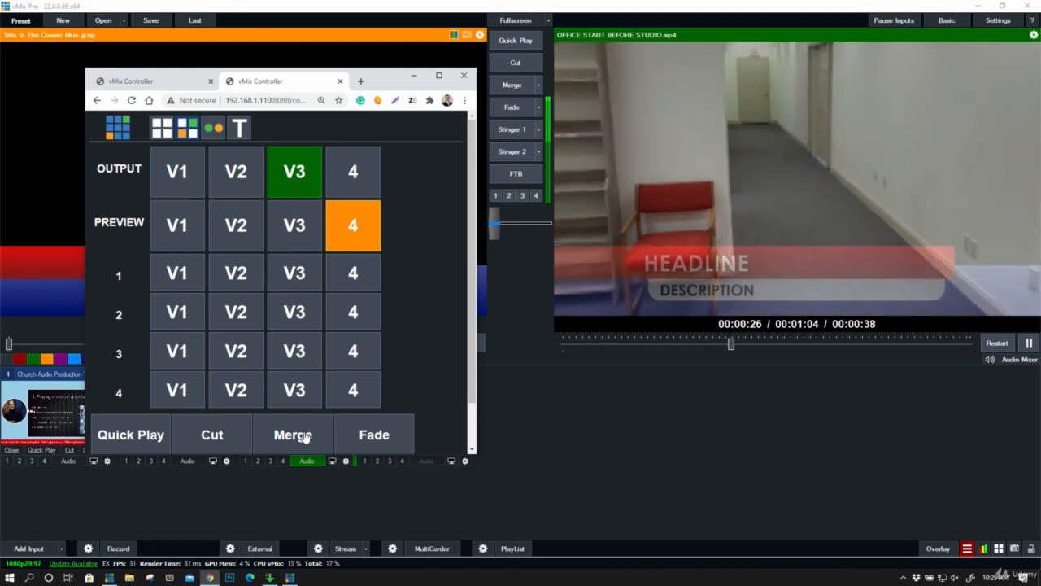
pyautogui.click(113, 438)
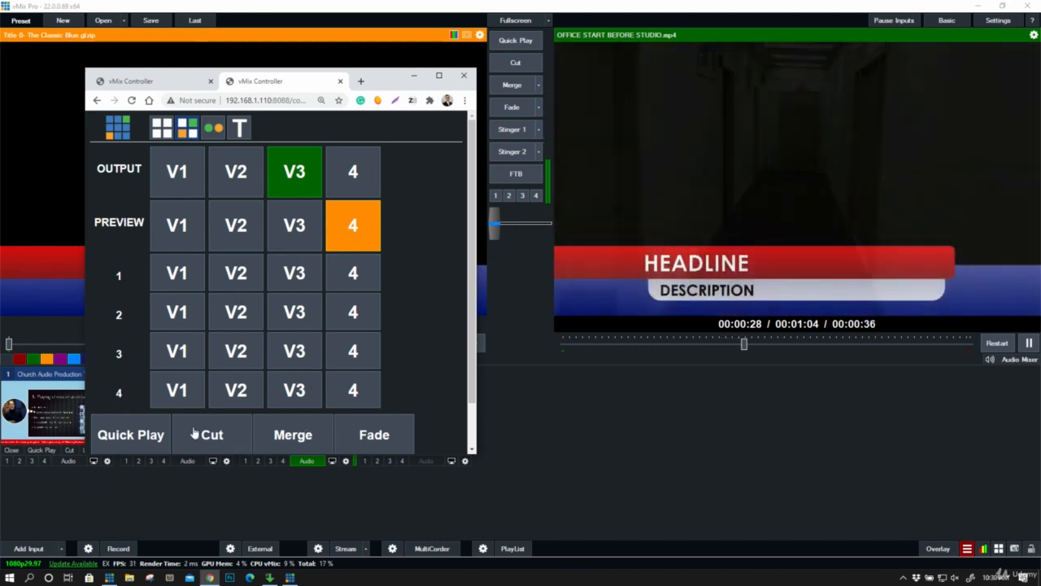
# - Open the web tally light for the Church Audio Production Tips video, cut that video to output in vMix, and return to a slightly wider tally window
pyautogui.click(222, 135)
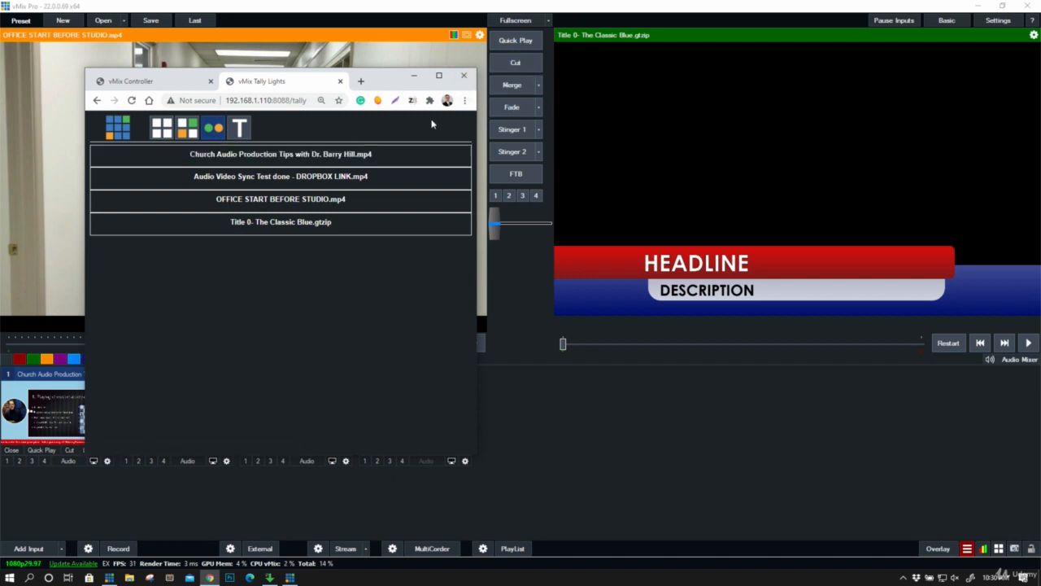
pyautogui.click(439, 154)
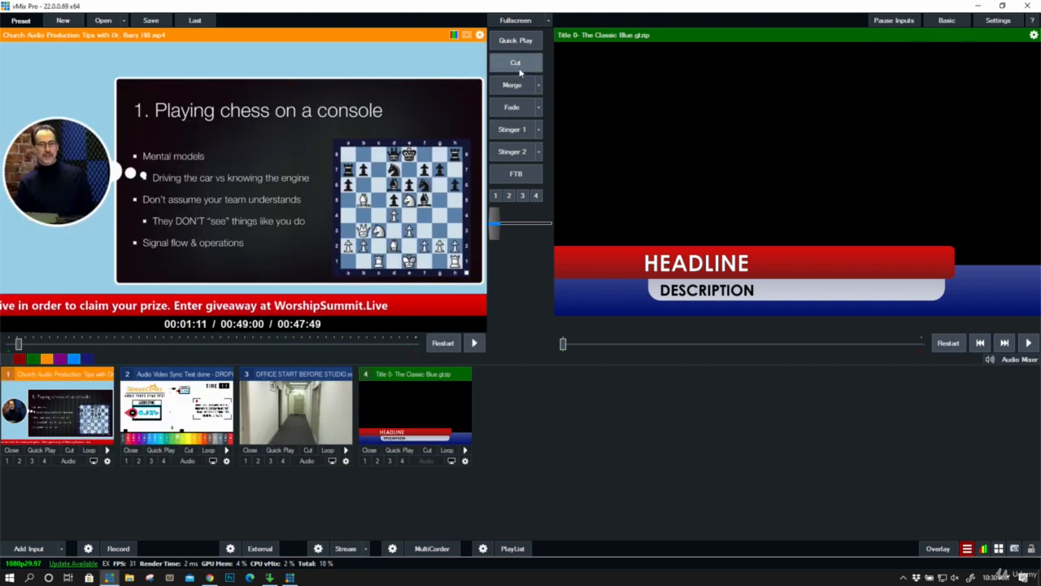
pyautogui.click(516, 63)
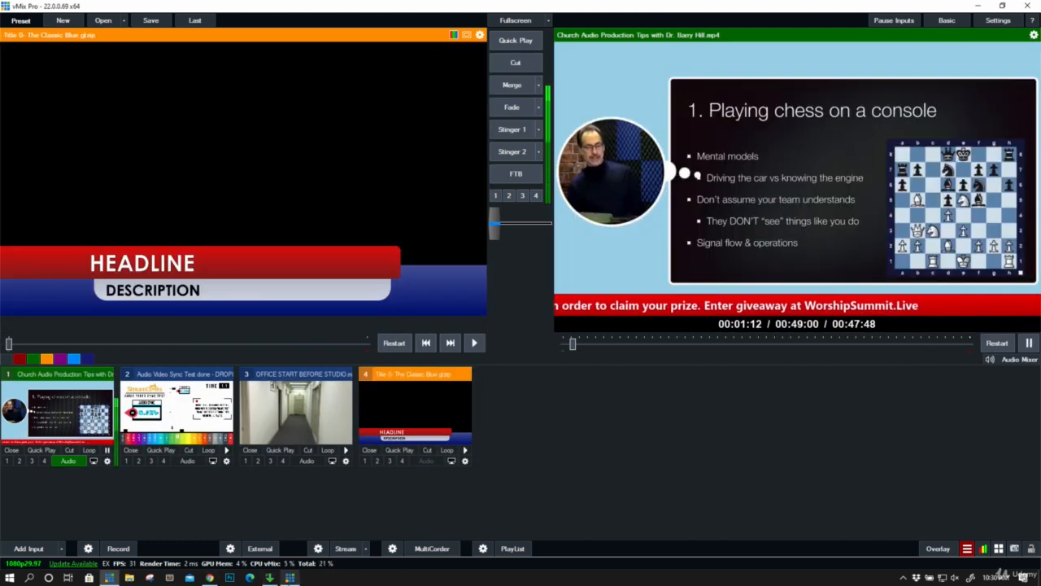
pyautogui.click(210, 578)
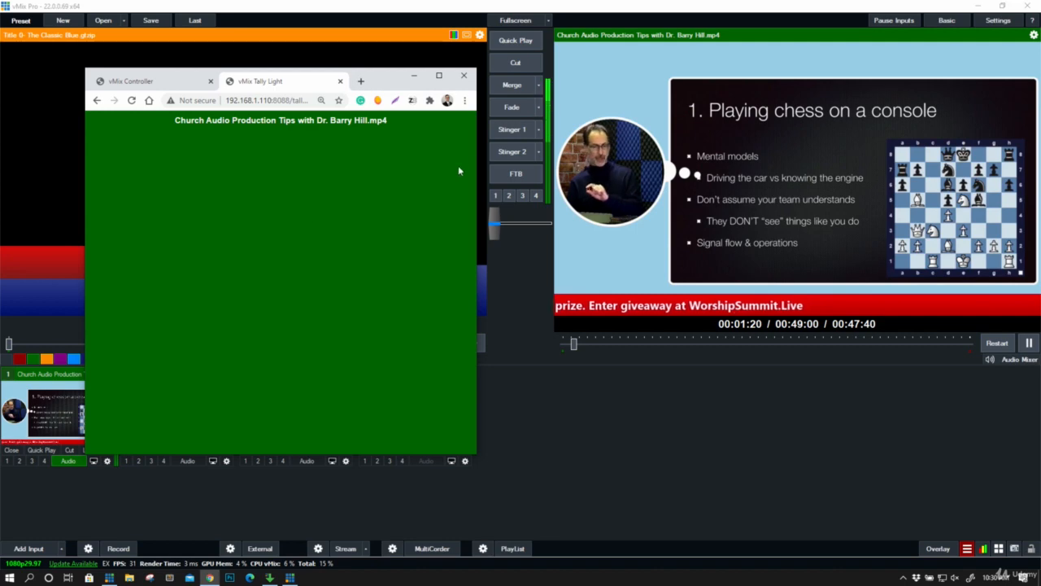
pyautogui.moveTo(478, 160)
pyautogui.mouseDown()
pyautogui.moveTo(395, 160)
pyautogui.moveTo(493, 160)
pyautogui.mouseUp()
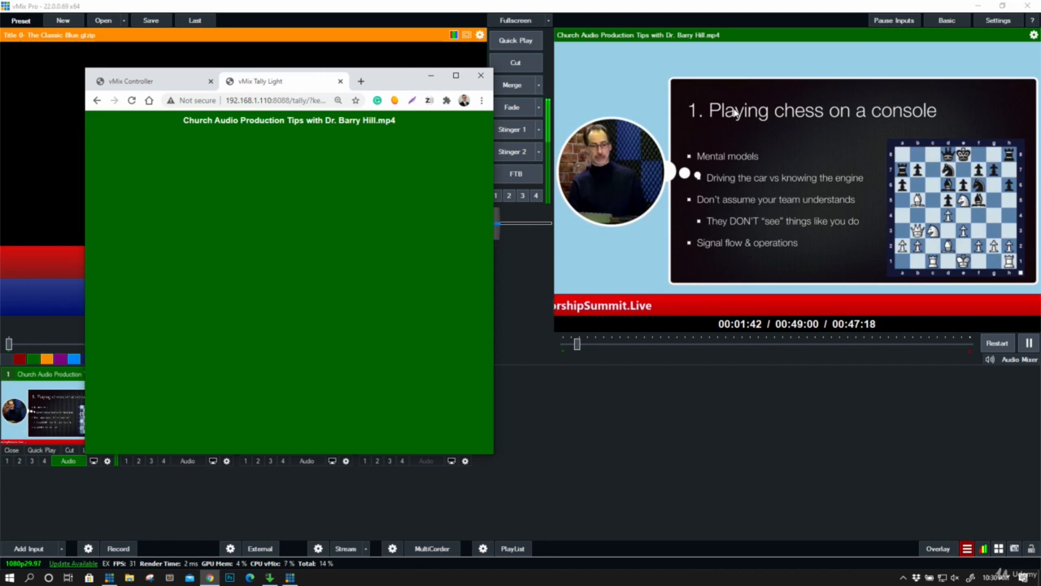
# - Cut the Classic Blue title back to output in vMix and check the Church Audio video's tally light in the browser
pyautogui.click(527, 65)
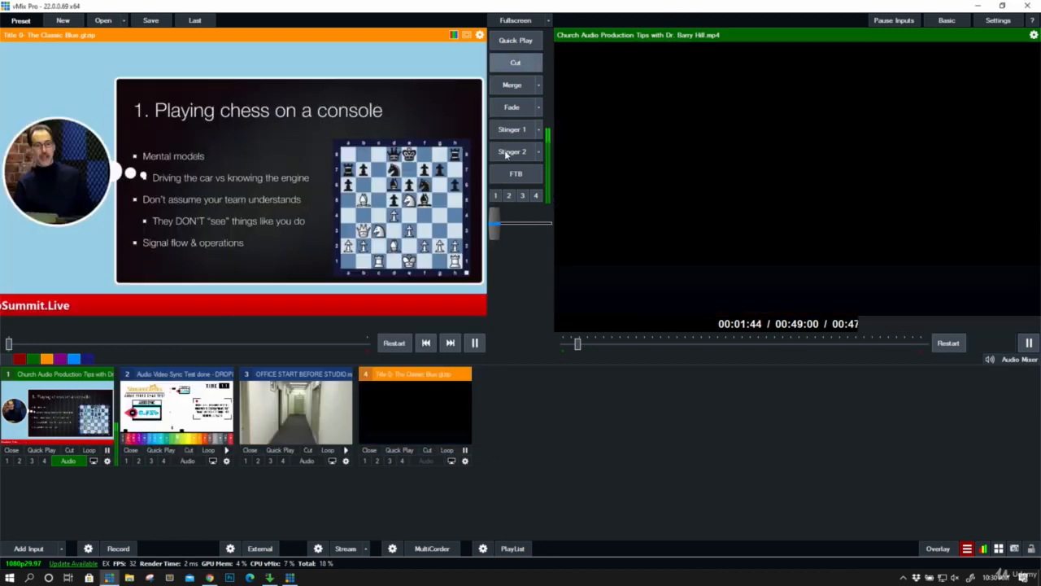
pyautogui.click(210, 577)
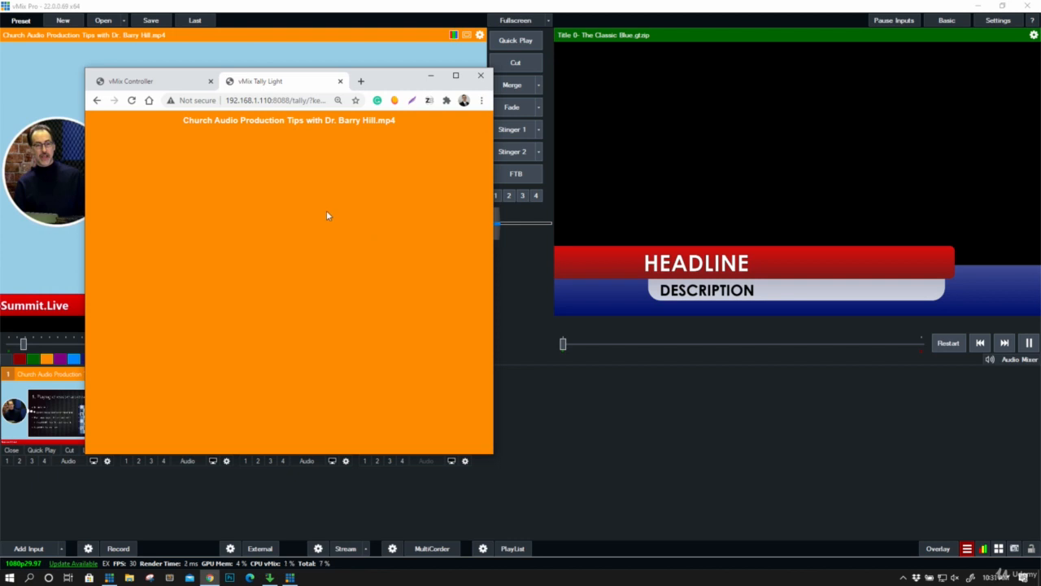
pyautogui.moveTo(346, 122); pyautogui.dragTo(388, 124)
# - Put the Audio Video Sync Test video in preview in vMix and check the Church Audio video's tally light in the browser
pyautogui.click(109, 577)
pyautogui.click(176, 415)
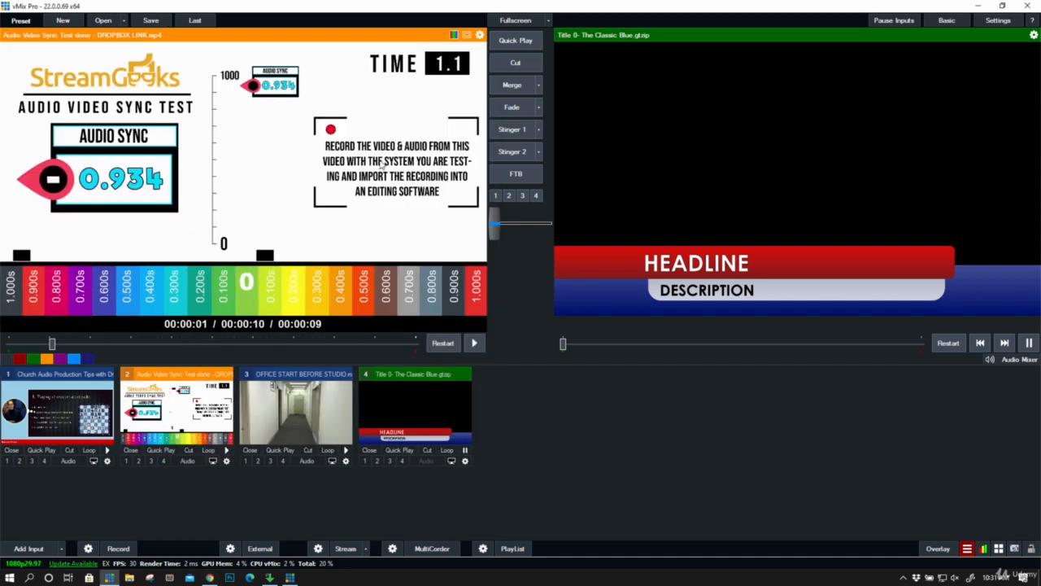
pyautogui.click(210, 578)
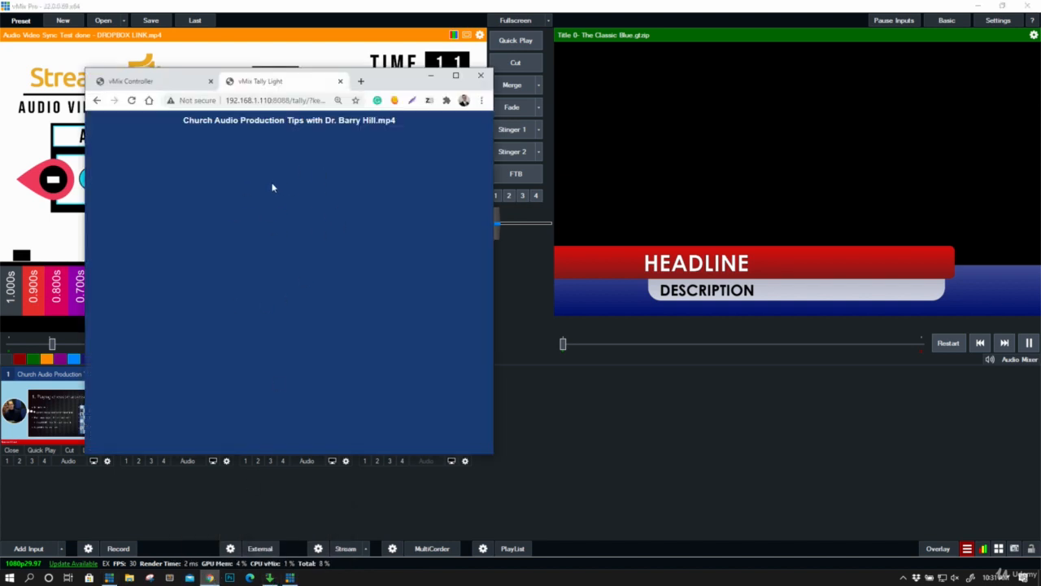
# - View the tally list of all inputs in the other controller tab and open Title 0- The Classic Blue in the web title editor
pyautogui.click(202, 82)
pyautogui.click(214, 130)
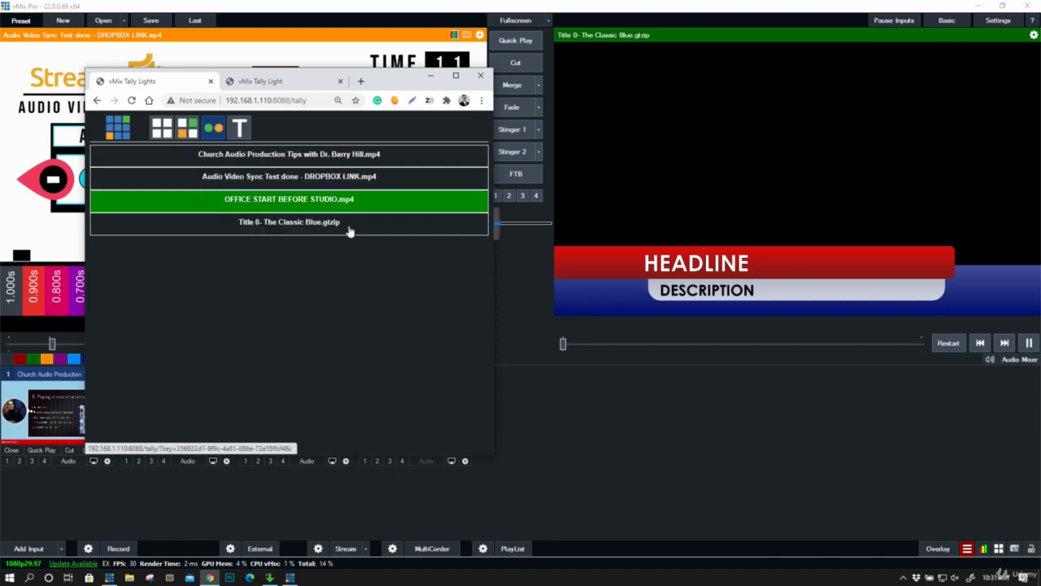
pyautogui.click(240, 128)
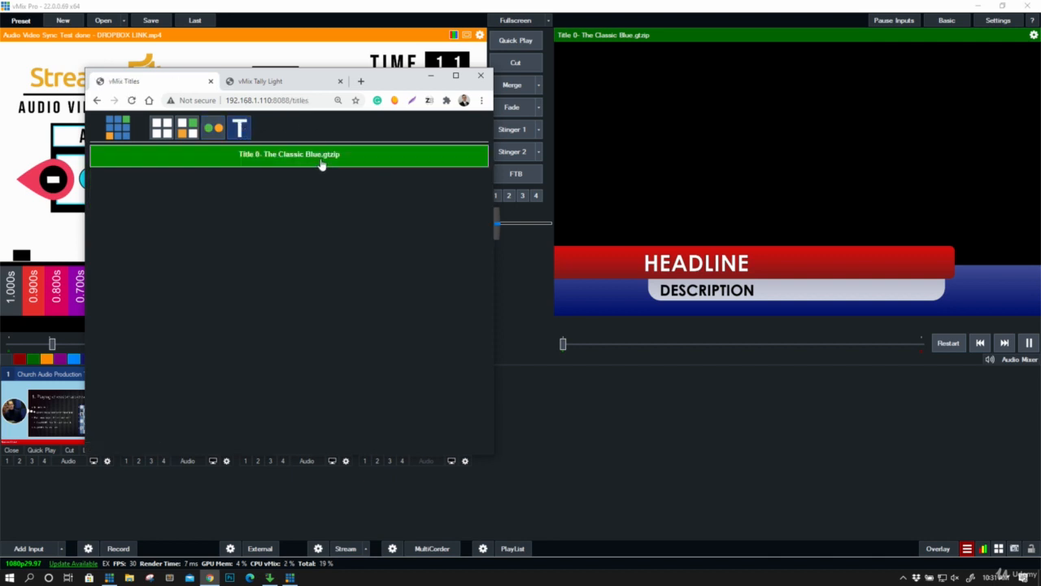
pyautogui.click(321, 161)
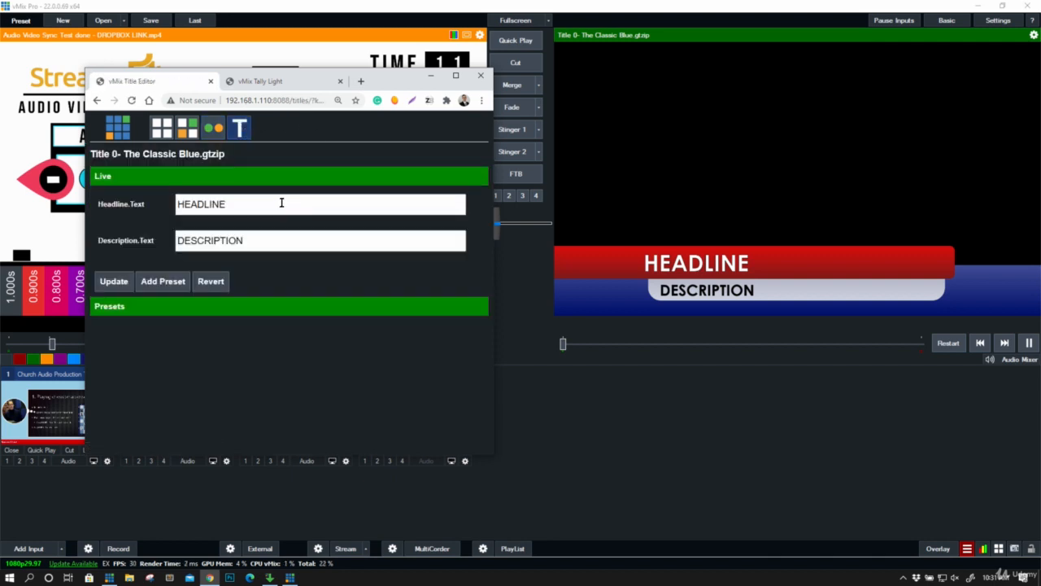
# - Set the title's headline to VMIX MASTER and its description to CLASS 1010, and update the live title
pyautogui.doubleClick(235, 209)
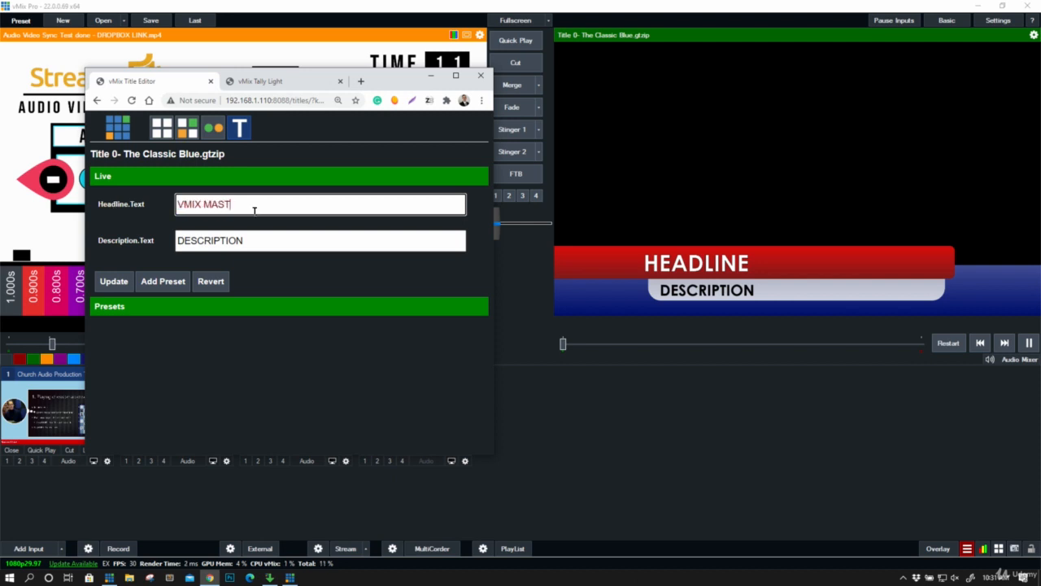
pyautogui.write('CLASS 1010')
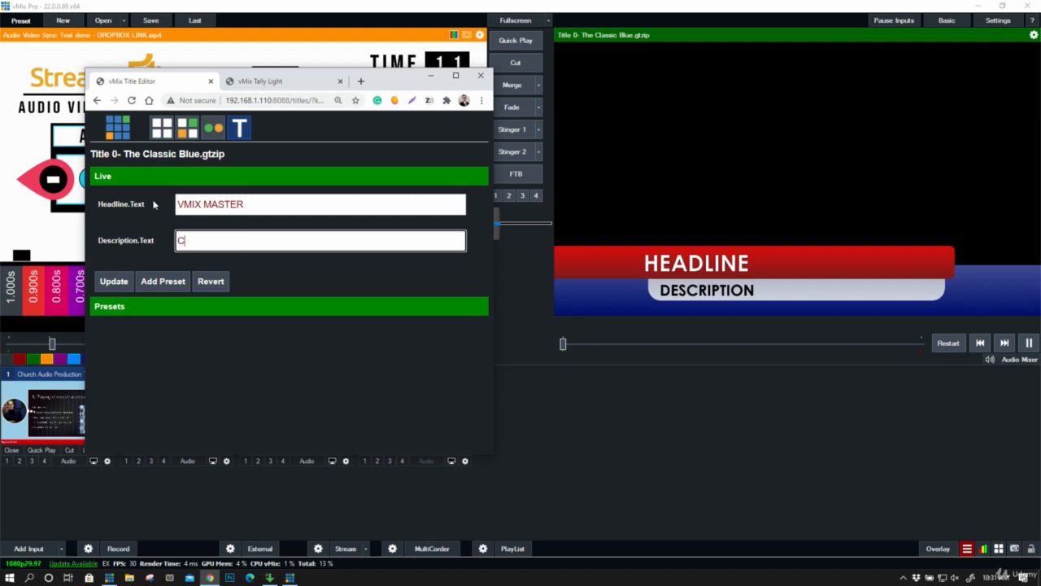
pyautogui.click(112, 283)
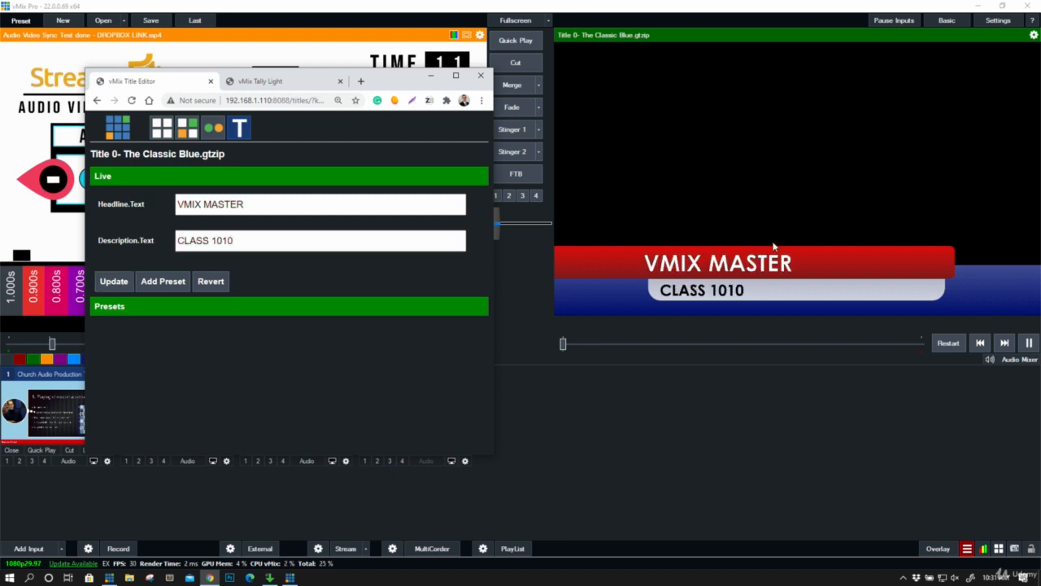
# - Correct the title's description to CLASS 101 and update the live title
pyautogui.click(331, 243)
pyautogui.press('BackSpace')
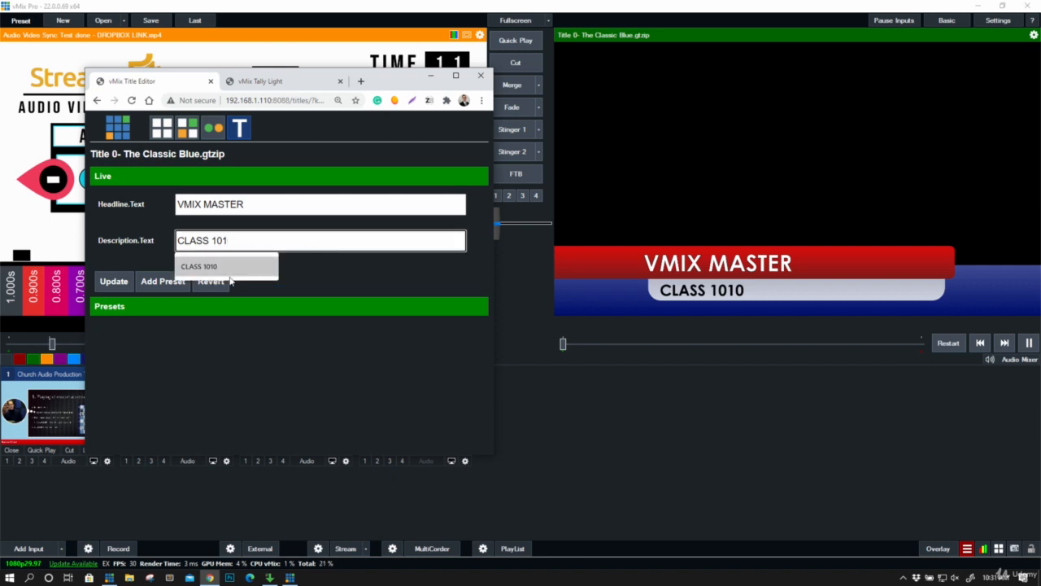
pyautogui.click(122, 286)
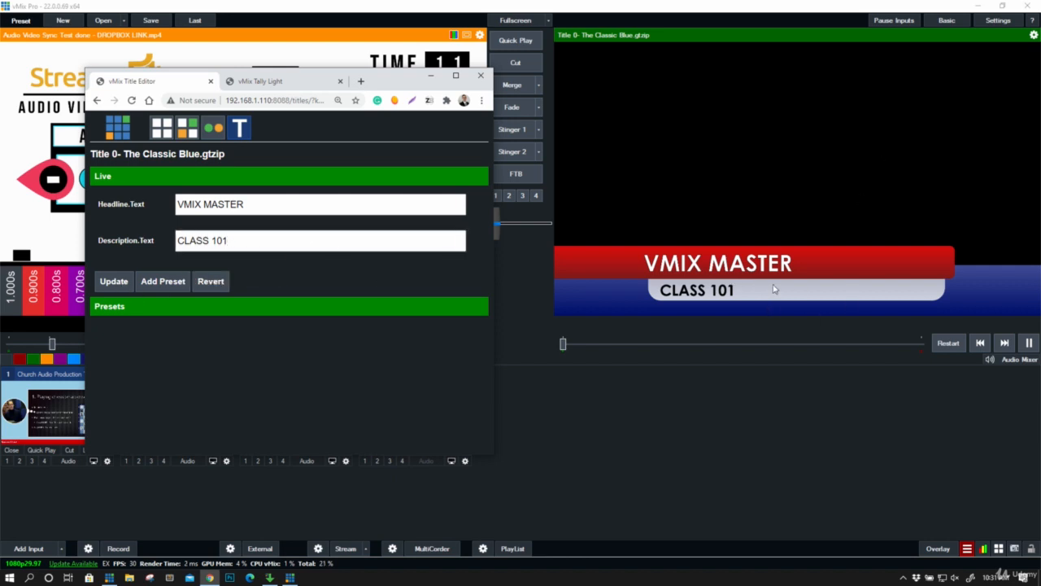